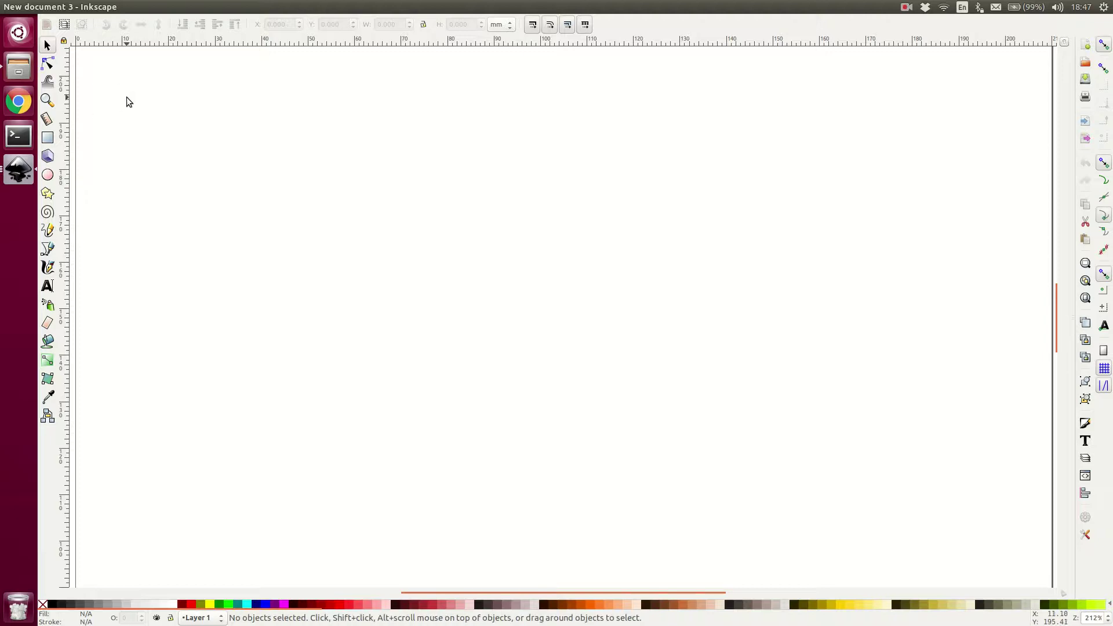
- With the Calligraphy tool, handwrite 'Combinations' and draw a long underline stroke beneath it
{"action": "left_click", "coordinate": [47, 268]}
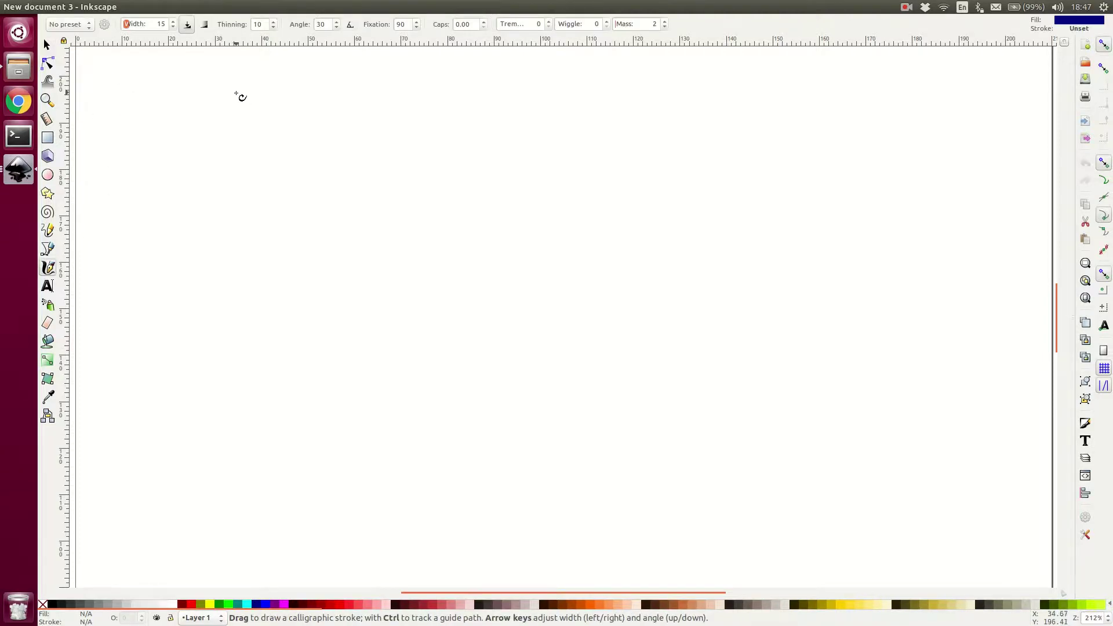
{"action": "mouse_move", "coordinate": [128, 72]}
{"action": "left_mouse_down"}
{"action": "mouse_move", "coordinate": [101, 103]}
{"action": "mouse_move", "coordinate": [140, 109]}
{"action": "mouse_move", "coordinate": [142, 95]}
{"action": "mouse_move", "coordinate": [165, 106]}
{"action": "mouse_move", "coordinate": [226, 64]}
{"action": "mouse_move", "coordinate": [235, 103]}
{"action": "mouse_move", "coordinate": [262, 86]}
{"action": "mouse_move", "coordinate": [270, 105]}
{"action": "mouse_move", "coordinate": [408, 94]}
{"action": "mouse_move", "coordinate": [493, 122]}
{"action": "left_mouse_up"}
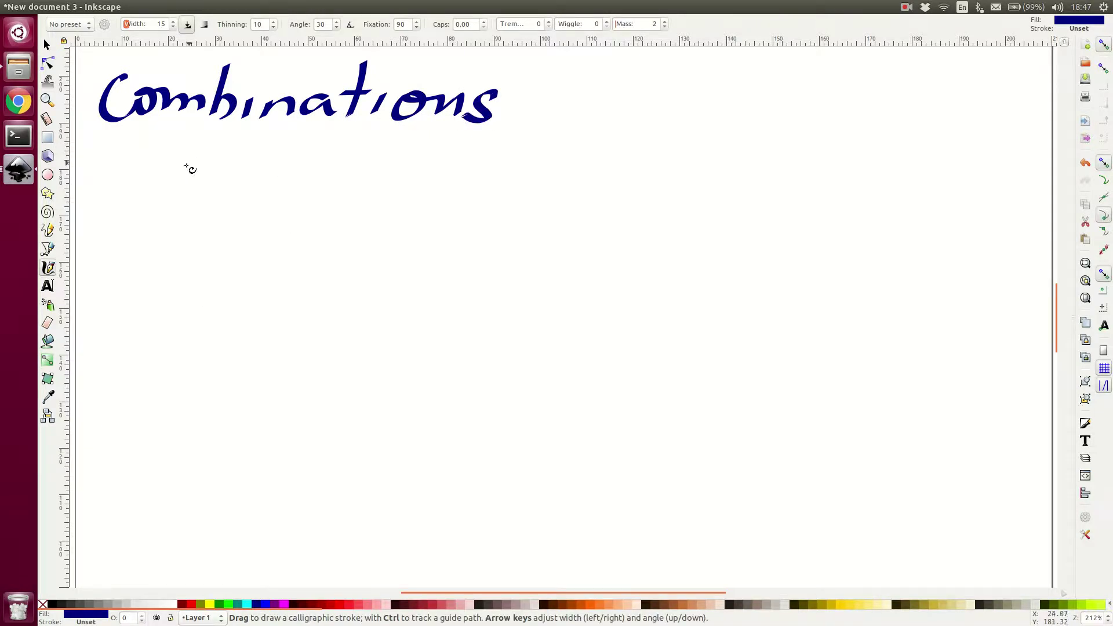
{"action": "mouse_move", "coordinate": [184, 171]}
{"action": "left_mouse_down"}
{"action": "mouse_move", "coordinate": [184, 148]}
{"action": "mouse_move", "coordinate": [487, 156]}
{"action": "left_mouse_up"}
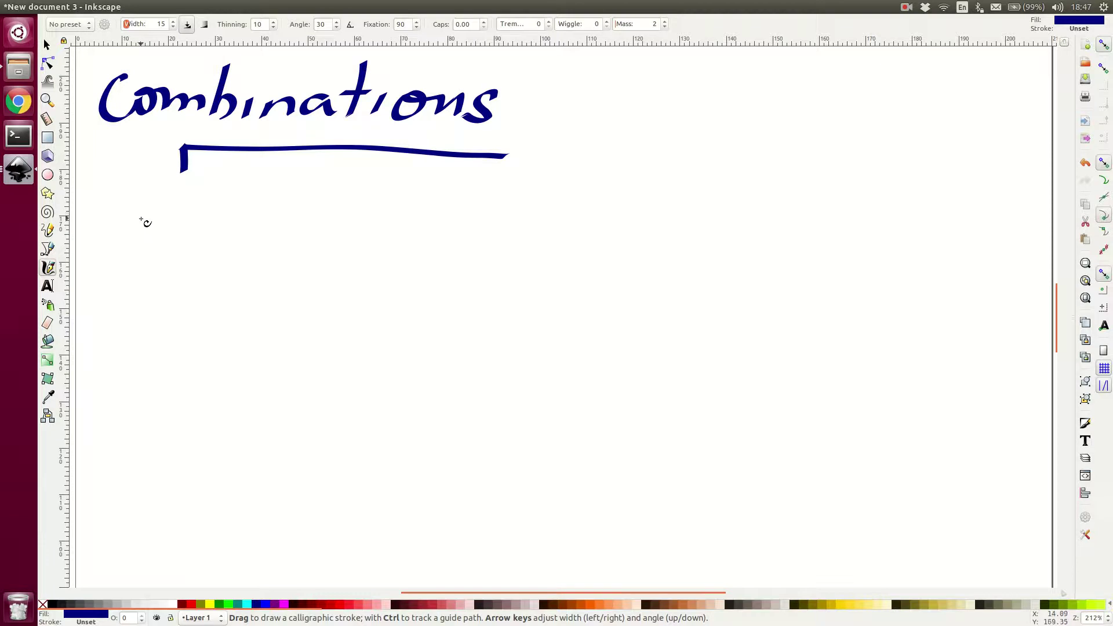
- Handwrite 'Toys = {A, B, C, D}' below the heading
{"action": "left_click_drag", "start_coordinate": [110, 210], "coordinate": [102, 253]}
{"action": "mouse_move", "coordinate": [79, 207]}
{"action": "left_mouse_down"}
{"action": "mouse_move", "coordinate": [131, 206]}
{"action": "mouse_move", "coordinate": [143, 296]}
{"action": "left_mouse_up"}
{"action": "mouse_move", "coordinate": [192, 229]}
{"action": "left_mouse_down"}
{"action": "mouse_move", "coordinate": [173, 264]}
{"action": "mouse_move", "coordinate": [241, 233]}
{"action": "left_mouse_up"}
{"action": "left_click_drag", "start_coordinate": [218, 253], "coordinate": [239, 248]}
{"action": "mouse_move", "coordinate": [326, 200]}
{"action": "left_mouse_down"}
{"action": "mouse_move", "coordinate": [300, 209]}
{"action": "mouse_move", "coordinate": [299, 294]}
{"action": "left_mouse_up"}
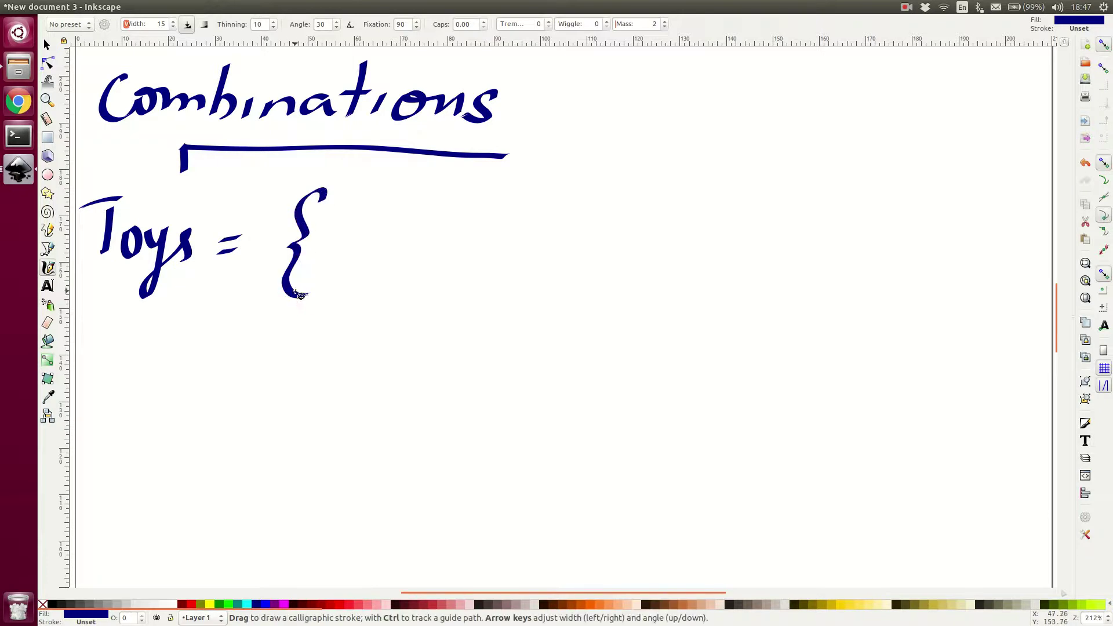
{"action": "mouse_move", "coordinate": [364, 216]}
{"action": "left_mouse_down"}
{"action": "mouse_move", "coordinate": [343, 259]}
{"action": "mouse_move", "coordinate": [382, 209]}
{"action": "mouse_move", "coordinate": [386, 265]}
{"action": "left_mouse_up"}
{"action": "mouse_move", "coordinate": [374, 242]}
{"action": "left_mouse_down"}
{"action": "mouse_move", "coordinate": [351, 242]}
{"action": "mouse_move", "coordinate": [418, 294]}
{"action": "left_mouse_up"}
{"action": "left_click_drag", "start_coordinate": [480, 224], "coordinate": [511, 289]}
{"action": "mouse_move", "coordinate": [602, 214]}
{"action": "left_mouse_down"}
{"action": "mouse_move", "coordinate": [599, 259]}
{"action": "mouse_move", "coordinate": [622, 279]}
{"action": "left_mouse_up"}
{"action": "mouse_move", "coordinate": [695, 218]}
{"action": "left_mouse_down"}
{"action": "mouse_move", "coordinate": [673, 253]}
{"action": "mouse_move", "coordinate": [708, 224]}
{"action": "mouse_move", "coordinate": [659, 261]}
{"action": "left_mouse_up"}
{"action": "mouse_move", "coordinate": [729, 188]}
{"action": "left_mouse_down"}
{"action": "mouse_move", "coordinate": [720, 265]}
{"action": "mouse_move", "coordinate": [699, 272]}
{"action": "left_mouse_up"}
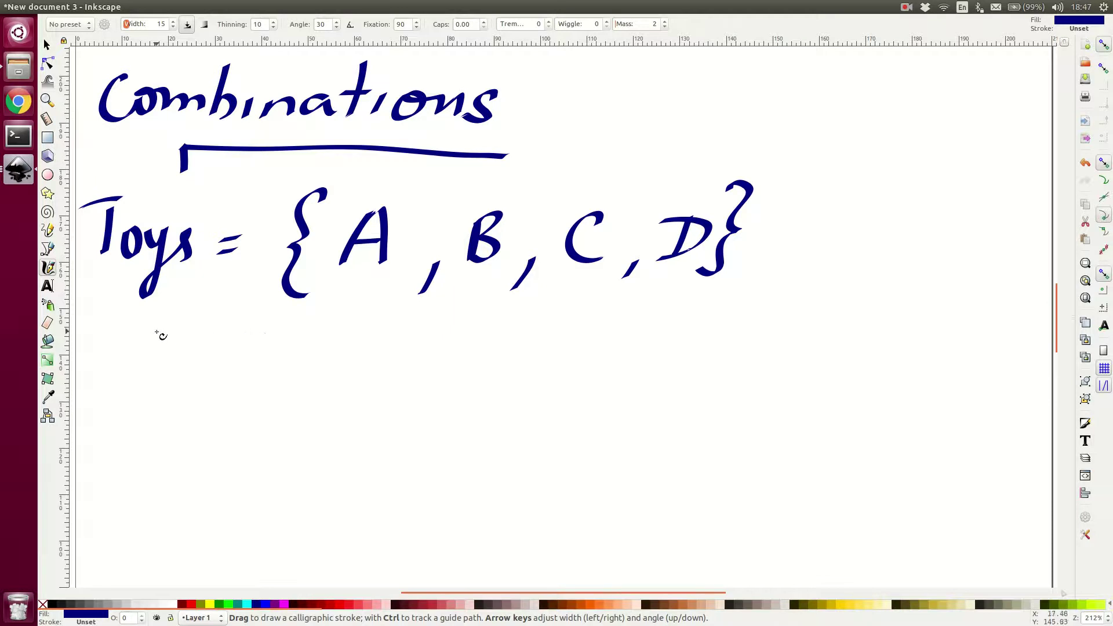
- Write 'Choose 3' beneath the Toys line
{"action": "mouse_move", "coordinate": [173, 335]}
{"action": "left_mouse_down"}
{"action": "mouse_move", "coordinate": [173, 376]}
{"action": "mouse_move", "coordinate": [215, 374]}
{"action": "mouse_move", "coordinate": [223, 350]}
{"action": "left_mouse_up"}
{"action": "mouse_move", "coordinate": [250, 347]}
{"action": "left_mouse_down"}
{"action": "mouse_move", "coordinate": [254, 358]}
{"action": "mouse_move", "coordinate": [255, 343]}
{"action": "left_mouse_up"}
{"action": "mouse_move", "coordinate": [277, 341]}
{"action": "left_mouse_down"}
{"action": "mouse_move", "coordinate": [264, 364]}
{"action": "mouse_move", "coordinate": [310, 356]}
{"action": "left_mouse_up"}
{"action": "mouse_move", "coordinate": [402, 318]}
{"action": "left_mouse_down"}
{"action": "mouse_move", "coordinate": [428, 314]}
{"action": "mouse_move", "coordinate": [414, 353]}
{"action": "left_mouse_up"}
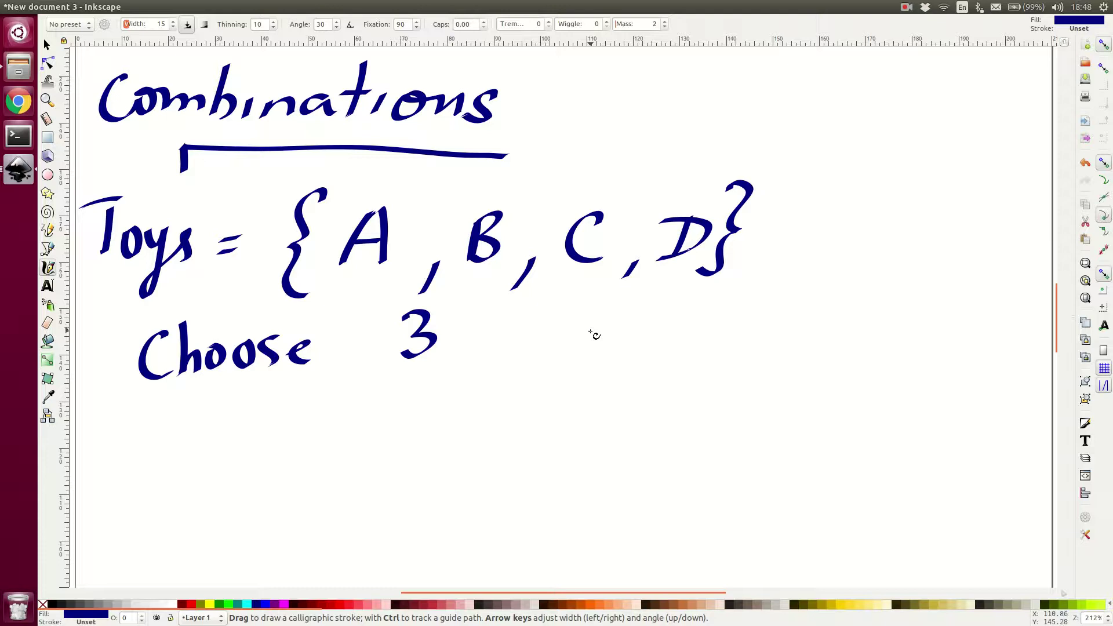
- Write the arrangements ABC and CBA right of 'Choose 3' and bracket them together
{"action": "mouse_move", "coordinate": [585, 371]}
{"action": "left_mouse_down"}
{"action": "mouse_move", "coordinate": [624, 350]}
{"action": "mouse_move", "coordinate": [623, 362]}
{"action": "left_mouse_up"}
{"action": "left_click_drag", "start_coordinate": [582, 351], "coordinate": [633, 346]}
{"action": "left_click_drag", "start_coordinate": [661, 319], "coordinate": [652, 356]}
{"action": "left_click_drag", "start_coordinate": [741, 310], "coordinate": [749, 342]}
{"action": "mouse_move", "coordinate": [626, 405]}
{"action": "left_mouse_down"}
{"action": "mouse_move", "coordinate": [609, 410]}
{"action": "mouse_move", "coordinate": [640, 422]}
{"action": "left_mouse_up"}
{"action": "mouse_move", "coordinate": [682, 387]}
{"action": "left_mouse_down"}
{"action": "mouse_move", "coordinate": [674, 416]}
{"action": "mouse_move", "coordinate": [758, 374]}
{"action": "mouse_move", "coordinate": [771, 411]}
{"action": "left_mouse_up"}
{"action": "left_click_drag", "start_coordinate": [738, 406], "coordinate": [753, 401]}
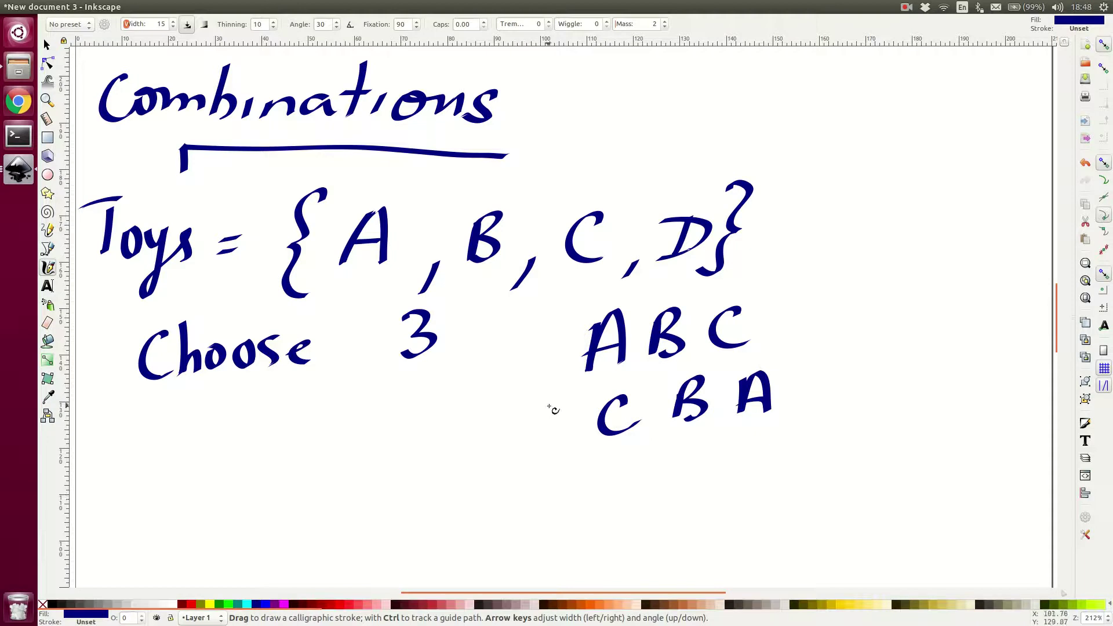
{"action": "mouse_move", "coordinate": [561, 340]}
{"action": "left_mouse_down"}
{"action": "mouse_move", "coordinate": [541, 412]}
{"action": "mouse_move", "coordinate": [568, 422]}
{"action": "left_mouse_up"}
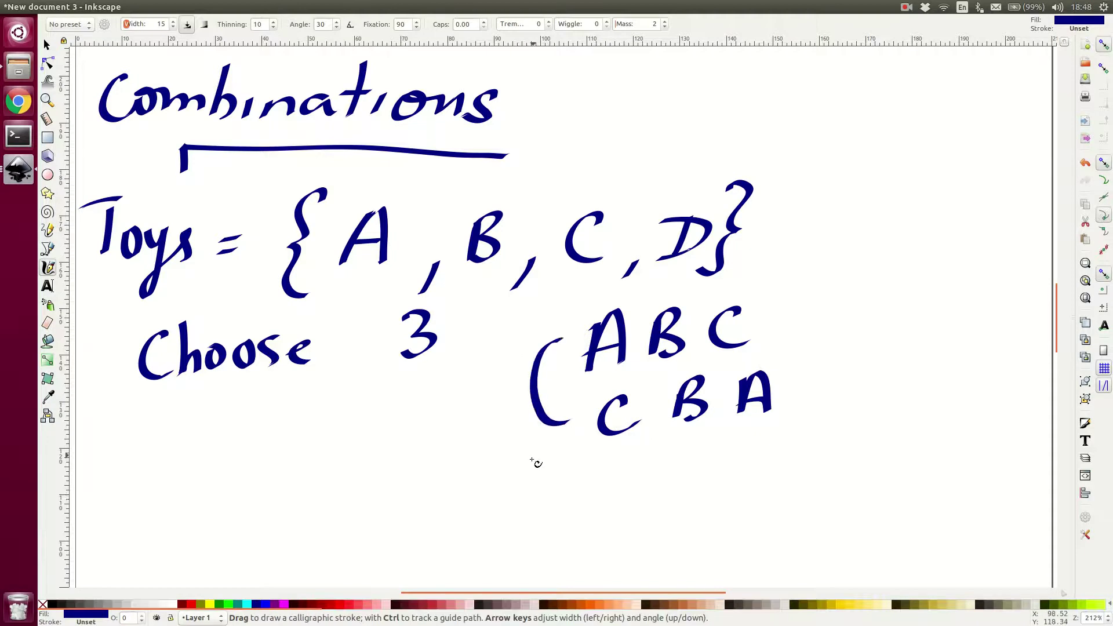
- Label the bracketed arrangements 'Same toys'
{"action": "mouse_move", "coordinate": [499, 441]}
{"action": "left_mouse_down"}
{"action": "mouse_move", "coordinate": [484, 442]}
{"action": "mouse_move", "coordinate": [472, 490]}
{"action": "left_mouse_up"}
{"action": "mouse_move", "coordinate": [531, 458]}
{"action": "left_mouse_down"}
{"action": "mouse_move", "coordinate": [550, 471]}
{"action": "mouse_move", "coordinate": [609, 462]}
{"action": "mouse_move", "coordinate": [655, 482]}
{"action": "mouse_move", "coordinate": [682, 450]}
{"action": "left_mouse_up"}
{"action": "mouse_move", "coordinate": [684, 452]}
{"action": "left_mouse_down"}
{"action": "mouse_move", "coordinate": [701, 458]}
{"action": "mouse_move", "coordinate": [714, 505]}
{"action": "left_mouse_up"}
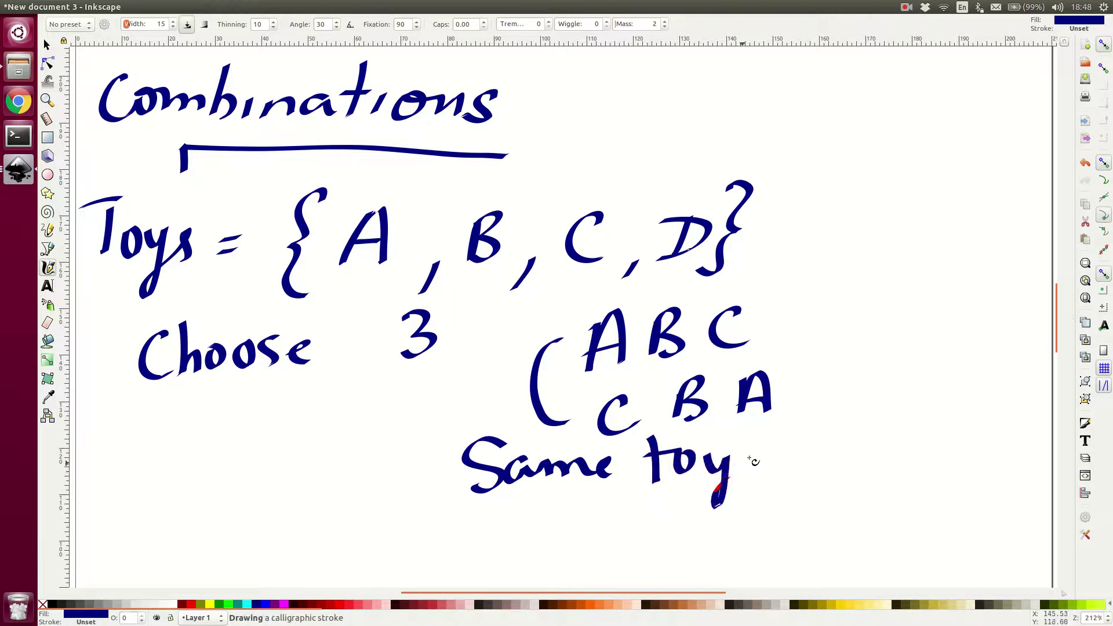
{"action": "left_click_drag", "start_coordinate": [753, 451], "coordinate": [729, 481]}
- Write 'ORDER is NOT', underlining ORDER
{"action": "mouse_move", "coordinate": [360, 500]}
{"action": "left_mouse_down"}
{"action": "mouse_move", "coordinate": [385, 529]}
{"action": "mouse_move", "coordinate": [357, 500]}
{"action": "left_mouse_up"}
{"action": "mouse_move", "coordinate": [383, 510]}
{"action": "left_mouse_down"}
{"action": "mouse_move", "coordinate": [420, 540]}
{"action": "mouse_move", "coordinate": [447, 549]}
{"action": "left_mouse_up"}
{"action": "left_click_drag", "start_coordinate": [446, 509], "coordinate": [469, 547]}
{"action": "mouse_move", "coordinate": [500, 498]}
{"action": "left_mouse_down"}
{"action": "mouse_move", "coordinate": [498, 546]}
{"action": "mouse_move", "coordinate": [550, 503]}
{"action": "mouse_move", "coordinate": [598, 548]}
{"action": "left_mouse_up"}
{"action": "left_click_drag", "start_coordinate": [400, 574], "coordinate": [668, 529]}
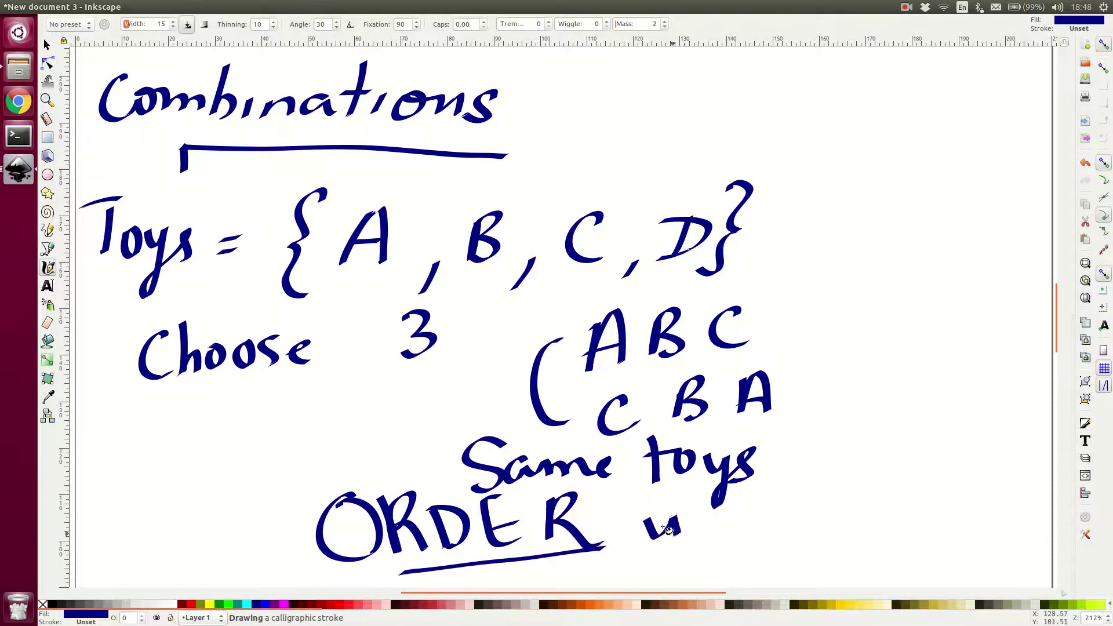
{"action": "left_click", "coordinate": [652, 500]}
{"action": "mouse_move", "coordinate": [753, 542]}
{"action": "left_mouse_down"}
{"action": "mouse_move", "coordinate": [787, 493]}
{"action": "mouse_move", "coordinate": [849, 529]}
{"action": "left_mouse_up"}
{"action": "left_click_drag", "start_coordinate": [889, 477], "coordinate": [837, 488]}
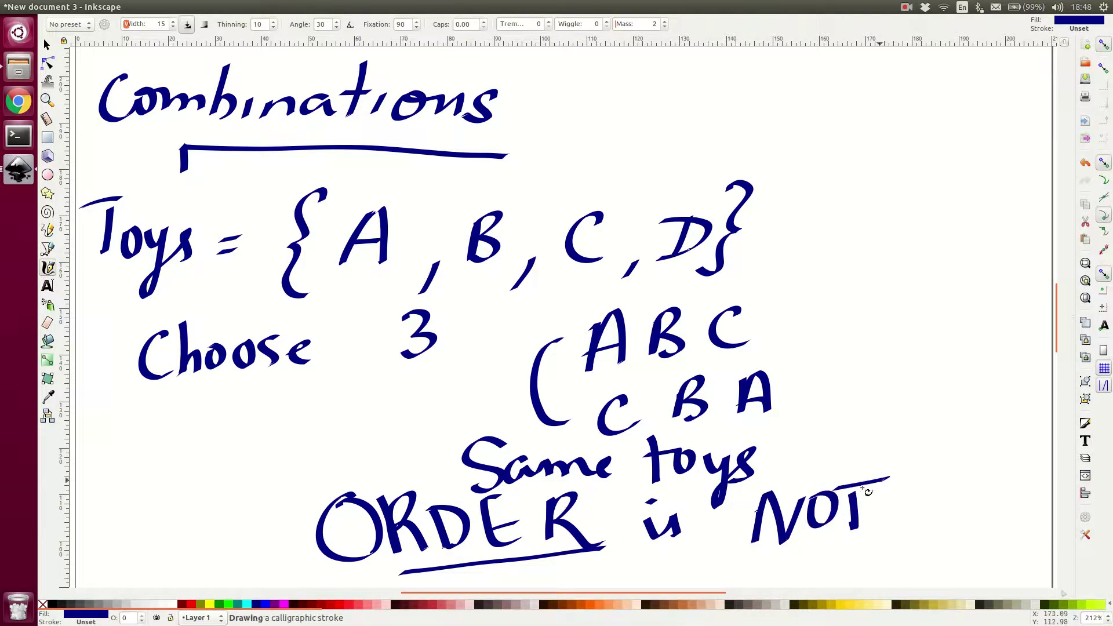
- Finish the line with 'important' and underline NOT
{"action": "left_click_drag", "start_coordinate": [905, 516], "coordinate": [915, 498]}
{"action": "mouse_move", "coordinate": [918, 516]}
{"action": "left_mouse_down"}
{"action": "mouse_move", "coordinate": [949, 504]}
{"action": "mouse_move", "coordinate": [951, 538]}
{"action": "left_mouse_up"}
{"action": "left_click_drag", "start_coordinate": [962, 510], "coordinate": [982, 498]}
{"action": "left_click_drag", "start_coordinate": [753, 543], "coordinate": [863, 532]}
{"action": "mouse_move", "coordinate": [992, 503]}
{"action": "left_mouse_down"}
{"action": "mouse_move", "coordinate": [1034, 490]}
{"action": "mouse_move", "coordinate": [1014, 524]}
{"action": "left_mouse_up"}
{"action": "left_click_drag", "start_coordinate": [1008, 513], "coordinate": [1045, 503]}
{"action": "mouse_move", "coordinate": [959, 536]}
{"action": "left_mouse_down"}
{"action": "mouse_move", "coordinate": [965, 553]}
{"action": "mouse_move", "coordinate": [1014, 533]}
{"action": "mouse_move", "coordinate": [992, 555]}
{"action": "left_mouse_up"}
{"action": "left_click_drag", "start_coordinate": [996, 529], "coordinate": [1038, 545]}
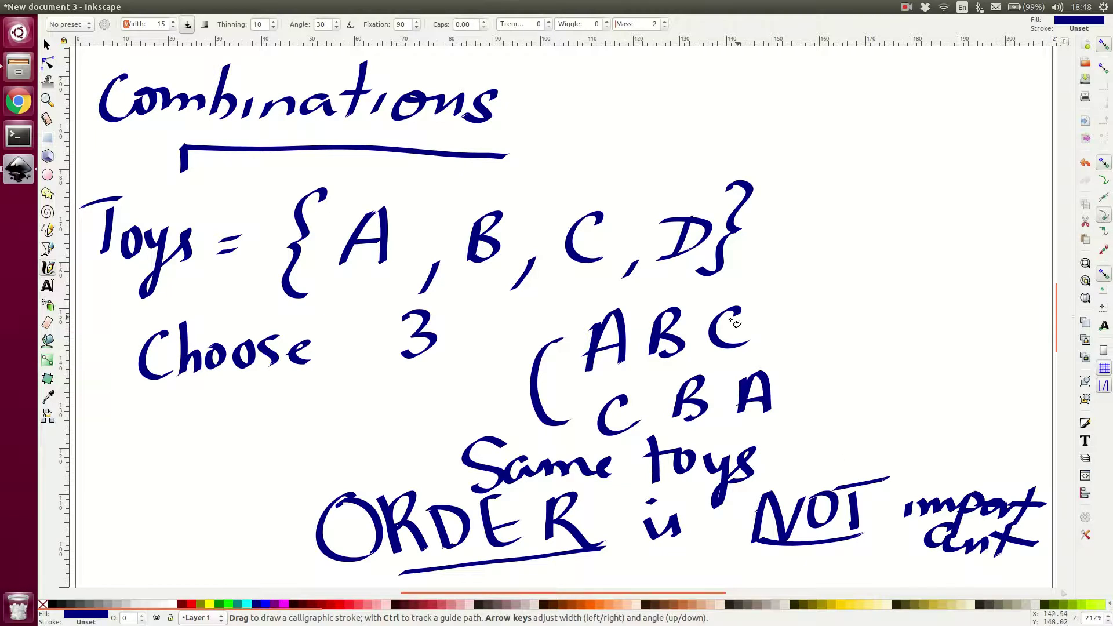
- Below the ORDER line, write 4C3, striking out a mistaken 2
{"action": "scroll", "coordinate": [735, 323], "scroll_direction": "down", "scroll_amount": 15}
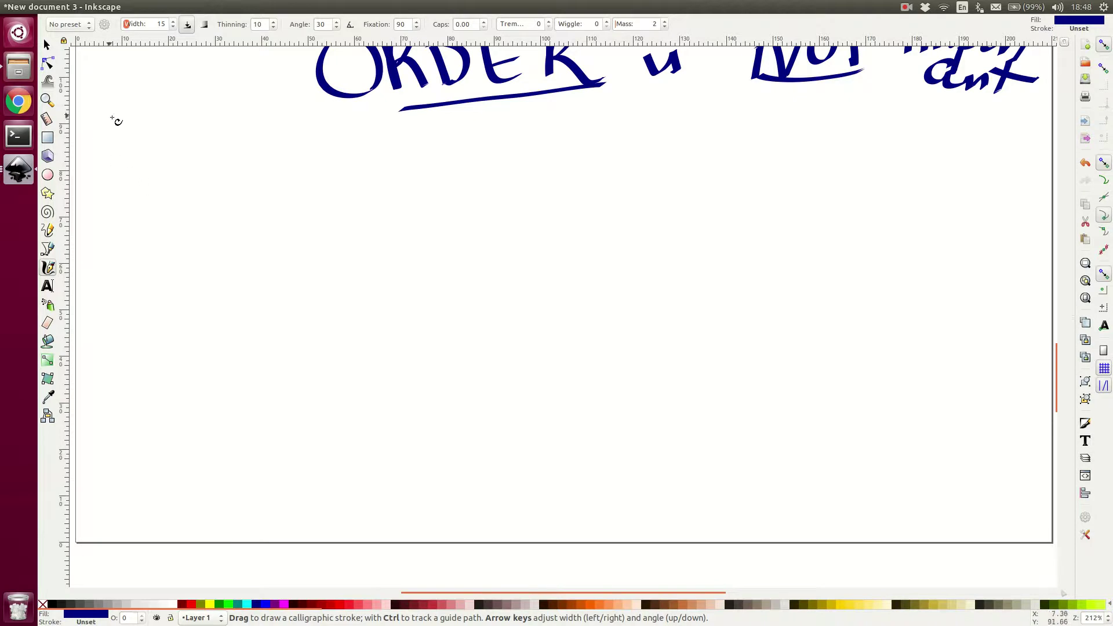
{"action": "mouse_move", "coordinate": [144, 139]}
{"action": "left_mouse_down"}
{"action": "mouse_move", "coordinate": [109, 181]}
{"action": "mouse_move", "coordinate": [165, 170]}
{"action": "left_mouse_up"}
{"action": "left_click_drag", "start_coordinate": [145, 148], "coordinate": [134, 197]}
{"action": "mouse_move", "coordinate": [212, 142]}
{"action": "left_mouse_down"}
{"action": "mouse_move", "coordinate": [179, 169]}
{"action": "mouse_move", "coordinate": [247, 199]}
{"action": "left_mouse_up"}
{"action": "scroll", "coordinate": [392, 248], "scroll_direction": "up", "scroll_amount": 10}
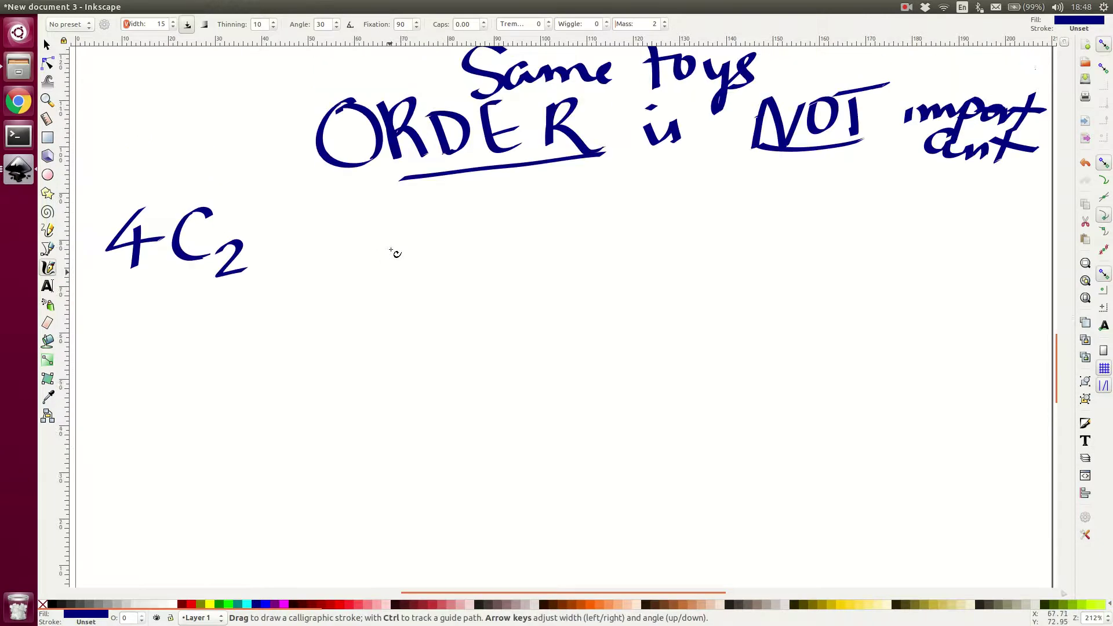
{"action": "scroll", "coordinate": [434, 302], "scroll_direction": "down", "scroll_amount": 7}
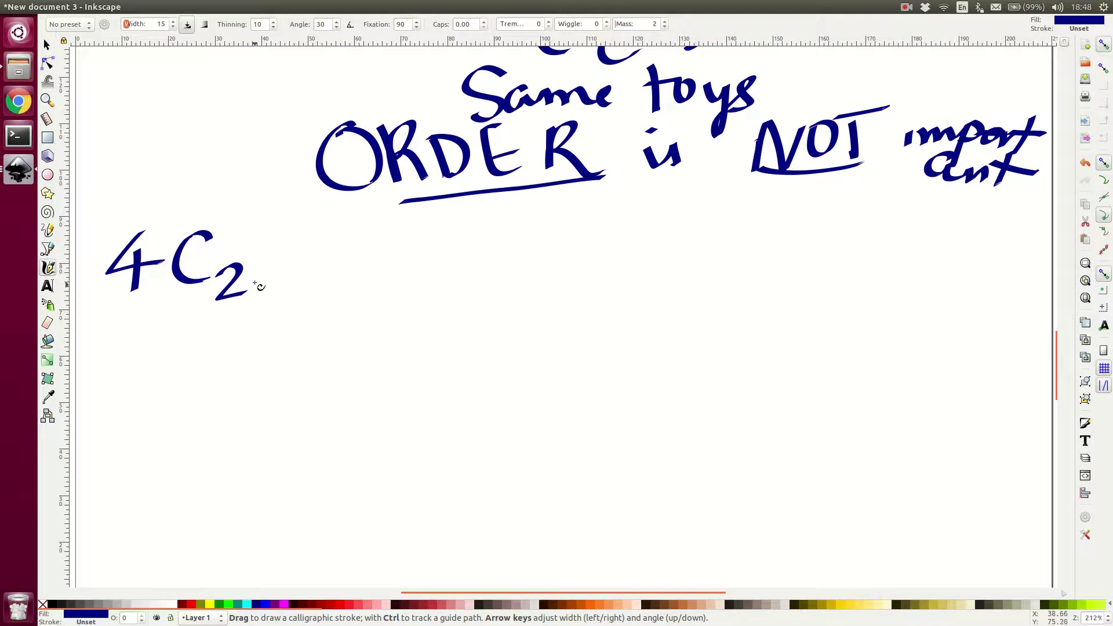
{"action": "mouse_move", "coordinate": [264, 253]}
{"action": "left_mouse_down"}
{"action": "mouse_move", "coordinate": [204, 304]}
{"action": "mouse_move", "coordinate": [287, 267]}
{"action": "mouse_move", "coordinate": [289, 294]}
{"action": "mouse_move", "coordinate": [248, 316]}
{"action": "left_mouse_up"}
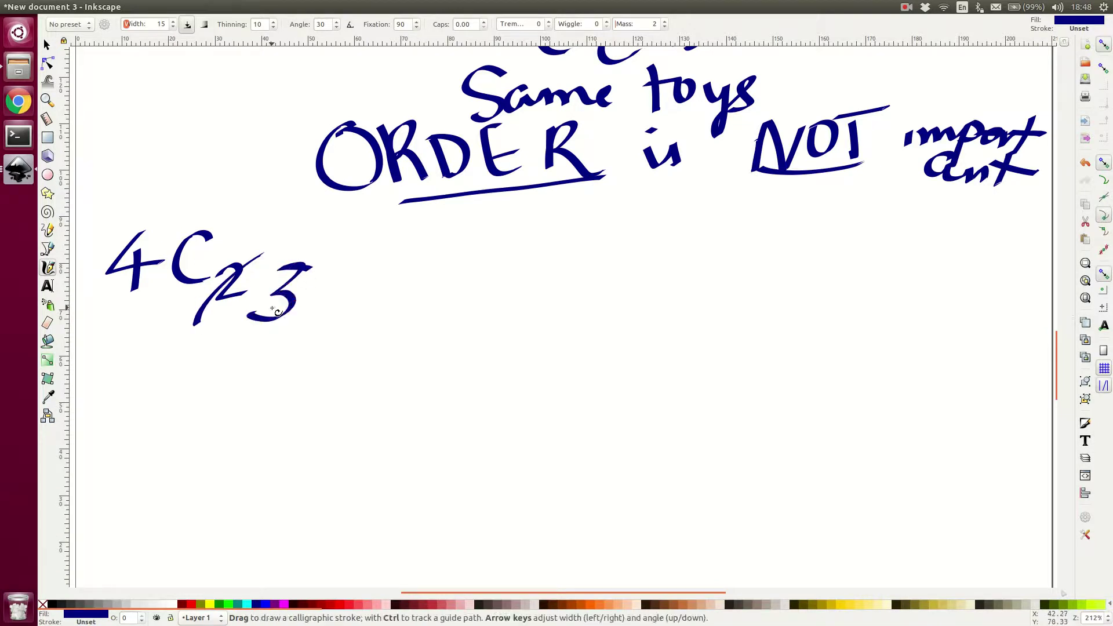
- Add a not-equal sign followed by 4P3
{"action": "left_click_drag", "start_coordinate": [389, 270], "coordinate": [483, 262]}
{"action": "left_click_drag", "start_coordinate": [408, 305], "coordinate": [463, 293]}
{"action": "left_click_drag", "start_coordinate": [446, 243], "coordinate": [424, 320]}
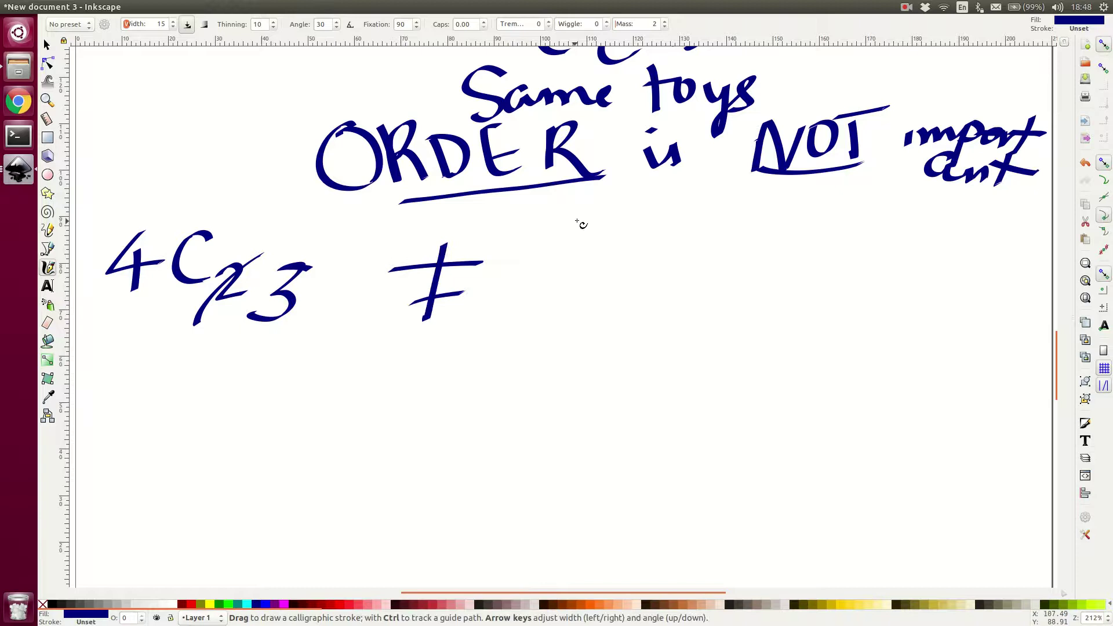
{"action": "mouse_move", "coordinate": [582, 218]}
{"action": "left_mouse_down"}
{"action": "mouse_move", "coordinate": [543, 270]}
{"action": "mouse_move", "coordinate": [589, 264]}
{"action": "left_mouse_up"}
{"action": "mouse_move", "coordinate": [581, 240]}
{"action": "left_mouse_down"}
{"action": "mouse_move", "coordinate": [565, 293]}
{"action": "mouse_move", "coordinate": [658, 229]}
{"action": "mouse_move", "coordinate": [631, 255]}
{"action": "mouse_move", "coordinate": [682, 264]}
{"action": "mouse_move", "coordinate": [643, 294]}
{"action": "left_mouse_up"}
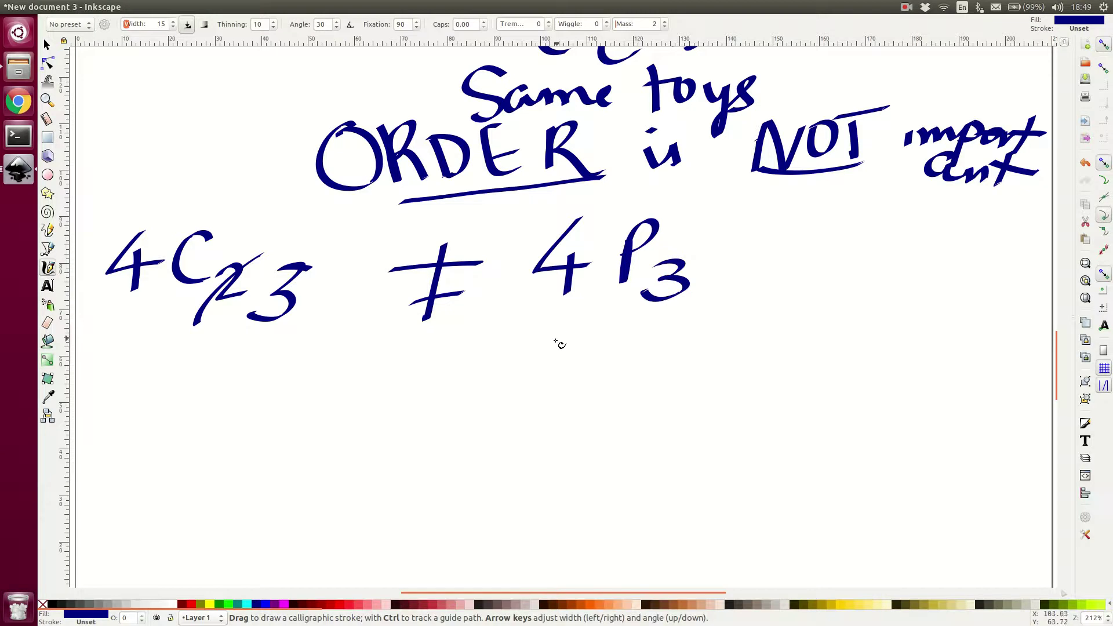
- Draw a connecting stroke from 4P3 to 'Order', then write 'IS' underlined below it
{"action": "mouse_move", "coordinate": [530, 347]}
{"action": "left_mouse_down"}
{"action": "mouse_move", "coordinate": [667, 333]}
{"action": "mouse_move", "coordinate": [651, 368]}
{"action": "mouse_move", "coordinate": [761, 306]}
{"action": "mouse_move", "coordinate": [803, 307]}
{"action": "mouse_move", "coordinate": [793, 322]}
{"action": "left_mouse_up"}
{"action": "mouse_move", "coordinate": [817, 299]}
{"action": "left_mouse_down"}
{"action": "mouse_move", "coordinate": [896, 317]}
{"action": "mouse_move", "coordinate": [968, 307]}
{"action": "left_mouse_up"}
{"action": "left_click_drag", "start_coordinate": [755, 360], "coordinate": [749, 394]}
{"action": "mouse_move", "coordinate": [823, 346]}
{"action": "left_mouse_down"}
{"action": "mouse_move", "coordinate": [783, 390]}
{"action": "mouse_move", "coordinate": [839, 397]}
{"action": "mouse_move", "coordinate": [724, 407]}
{"action": "mouse_move", "coordinate": [735, 469]}
{"action": "left_mouse_up"}
- Write 'important' below IS
{"action": "left_click_drag", "start_coordinate": [741, 428], "coordinate": [744, 426]}
{"action": "mouse_move", "coordinate": [747, 468]}
{"action": "left_mouse_down"}
{"action": "mouse_move", "coordinate": [765, 458]}
{"action": "mouse_move", "coordinate": [786, 468]}
{"action": "left_mouse_up"}
{"action": "mouse_move", "coordinate": [807, 447]}
{"action": "left_mouse_down"}
{"action": "mouse_move", "coordinate": [798, 495]}
{"action": "mouse_move", "coordinate": [834, 464]}
{"action": "left_mouse_up"}
{"action": "mouse_move", "coordinate": [840, 458]}
{"action": "left_mouse_down"}
{"action": "mouse_move", "coordinate": [869, 446]}
{"action": "mouse_move", "coordinate": [886, 461]}
{"action": "left_mouse_up"}
{"action": "mouse_move", "coordinate": [926, 415]}
{"action": "left_mouse_down"}
{"action": "mouse_move", "coordinate": [911, 467]}
{"action": "mouse_move", "coordinate": [930, 462]}
{"action": "left_mouse_up"}
{"action": "left_click_drag", "start_coordinate": [950, 446], "coordinate": [989, 461]}
{"action": "mouse_move", "coordinate": [1031, 396]}
{"action": "left_mouse_down"}
{"action": "mouse_move", "coordinate": [1000, 463]}
{"action": "mouse_move", "coordinate": [1044, 433]}
{"action": "left_mouse_up"}
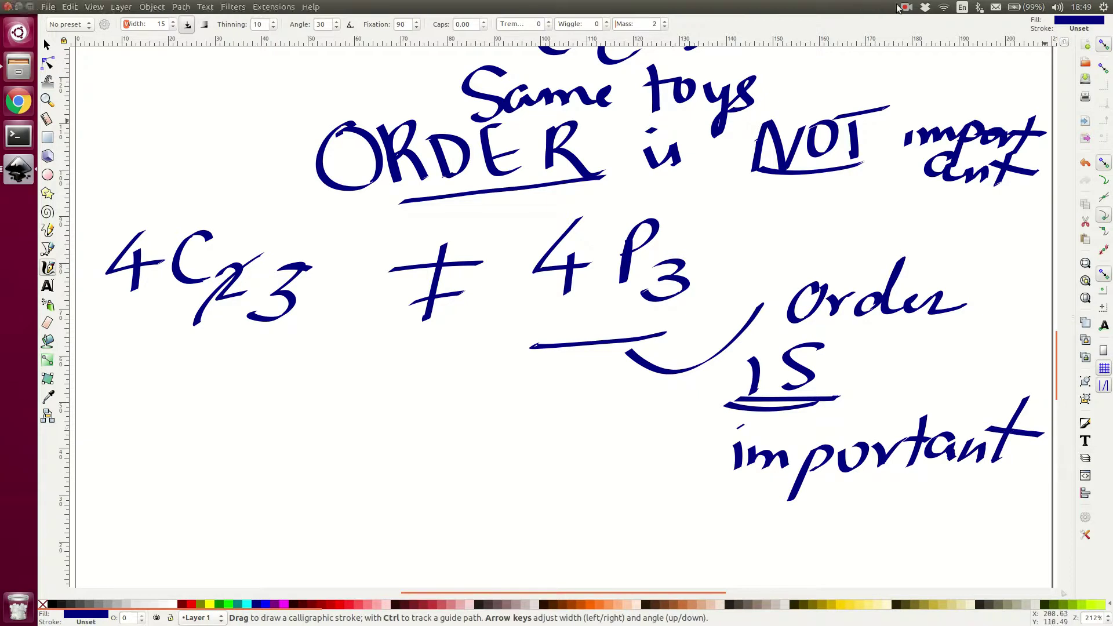
- Move to a fresh blank page for the next notes
{"action": "left_click", "coordinate": [905, 7]}
{"action": "left_click", "coordinate": [921, 43]}
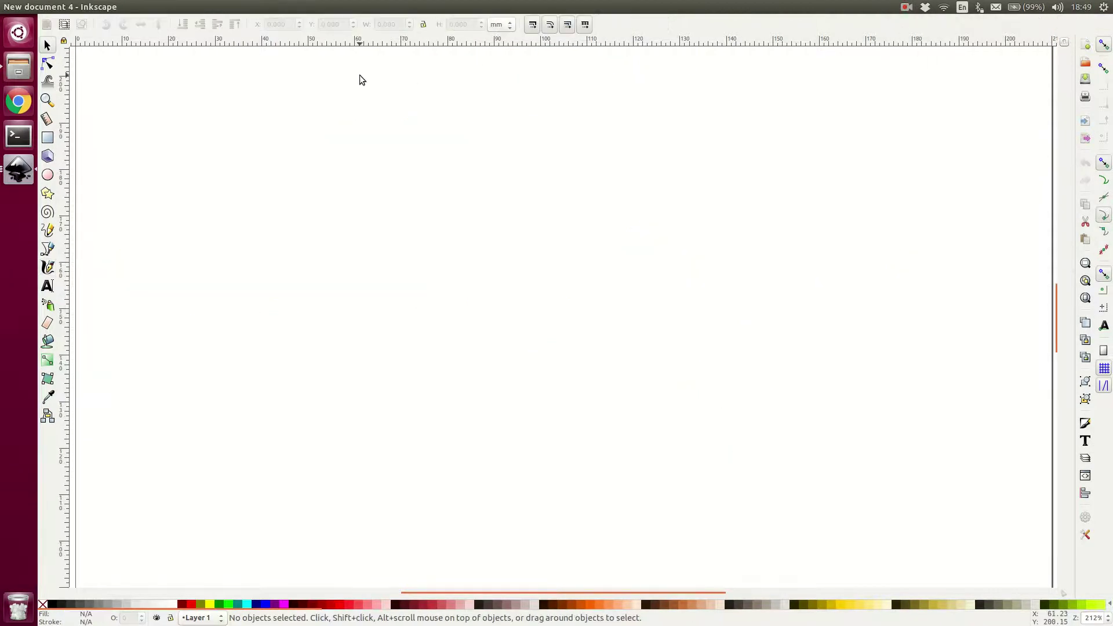
{"action": "scroll", "coordinate": [499, 255], "scroll_direction": "up", "scroll_amount": 5}
{"action": "scroll", "coordinate": [503, 248], "scroll_direction": "down", "scroll_amount": 2}
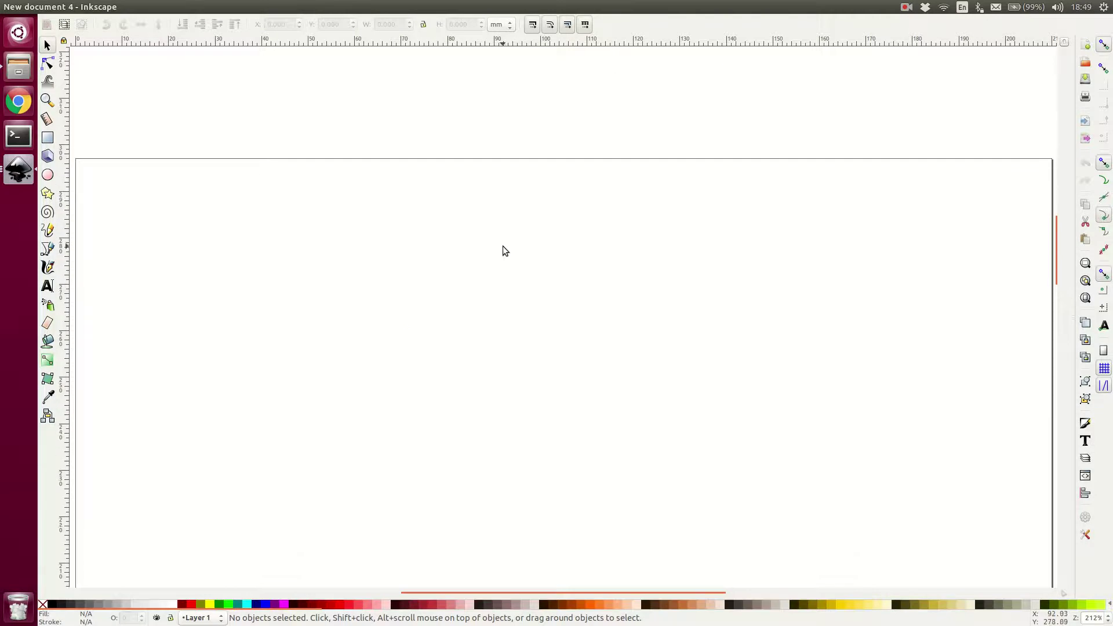
{"action": "scroll", "coordinate": [503, 250], "scroll_direction": "down", "scroll_amount": 2}
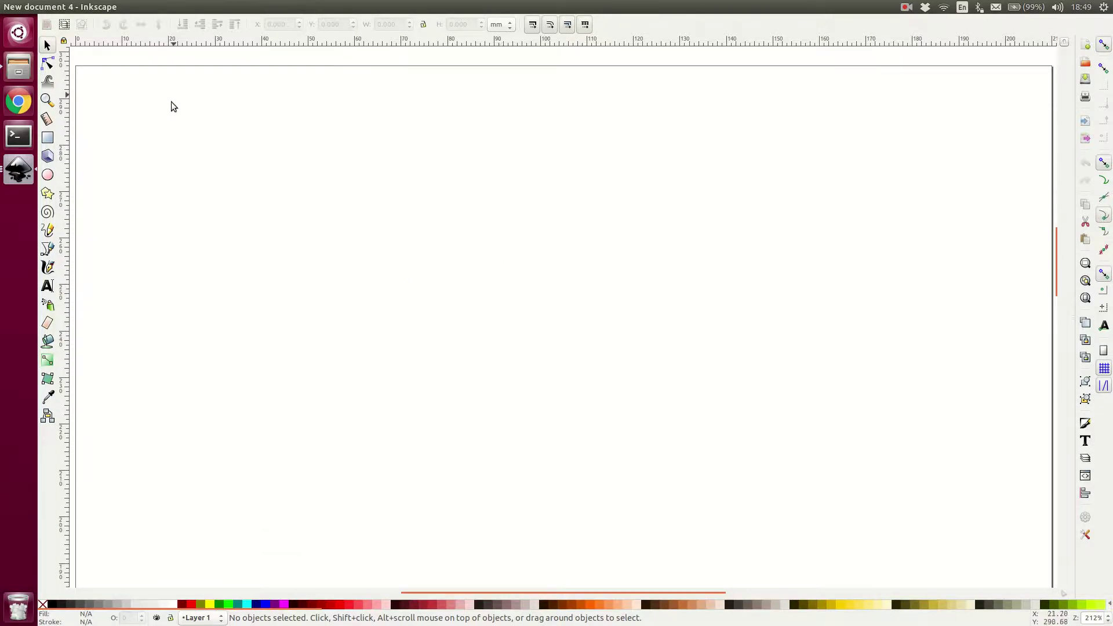
{"action": "left_click_drag", "start_coordinate": [132, 119], "coordinate": [178, 104]}
- Handwrite the heading nPr at the top left with the Calligraphy tool
{"action": "left_click", "coordinate": [50, 267]}
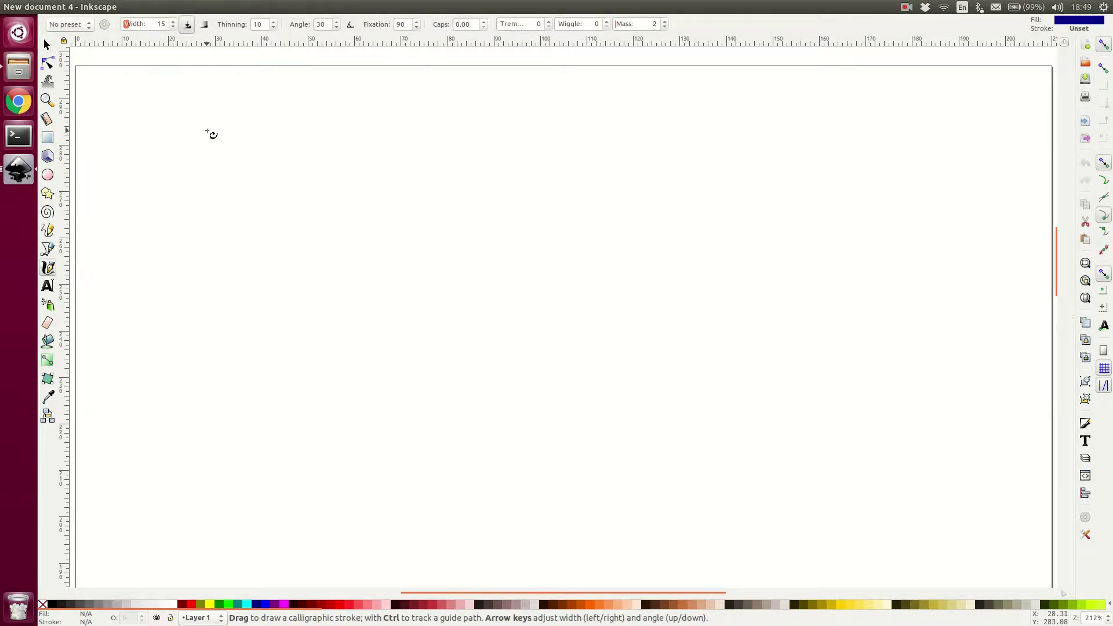
{"action": "left_click_drag", "start_coordinate": [117, 93], "coordinate": [158, 132]}
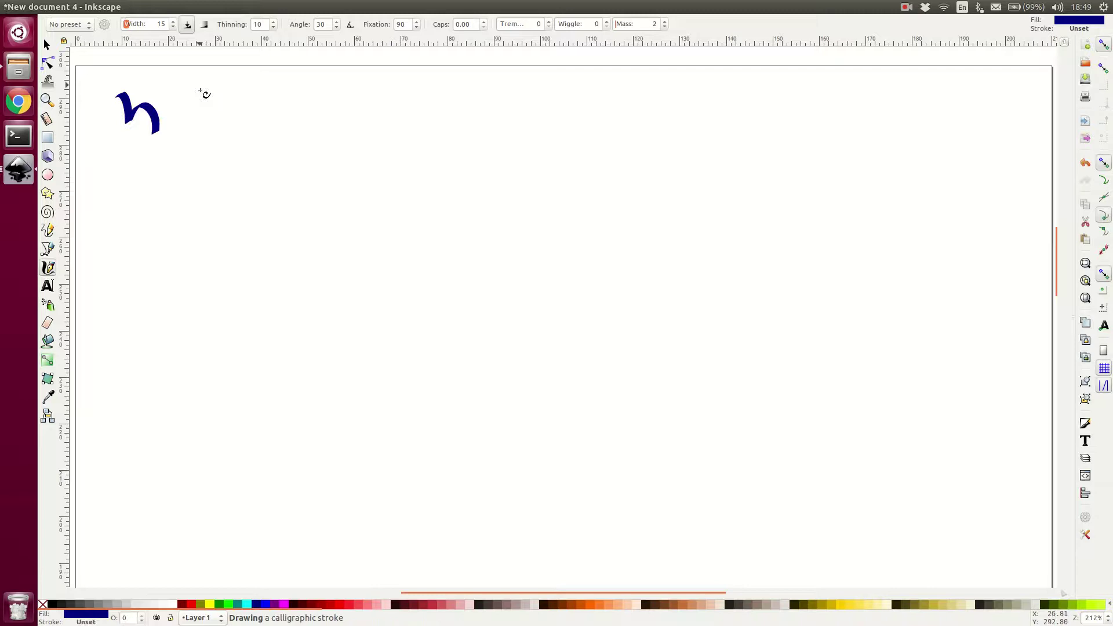
{"action": "mouse_move", "coordinate": [200, 87]}
{"action": "left_mouse_down"}
{"action": "mouse_move", "coordinate": [235, 154]}
{"action": "mouse_move", "coordinate": [253, 134]}
{"action": "left_mouse_up"}
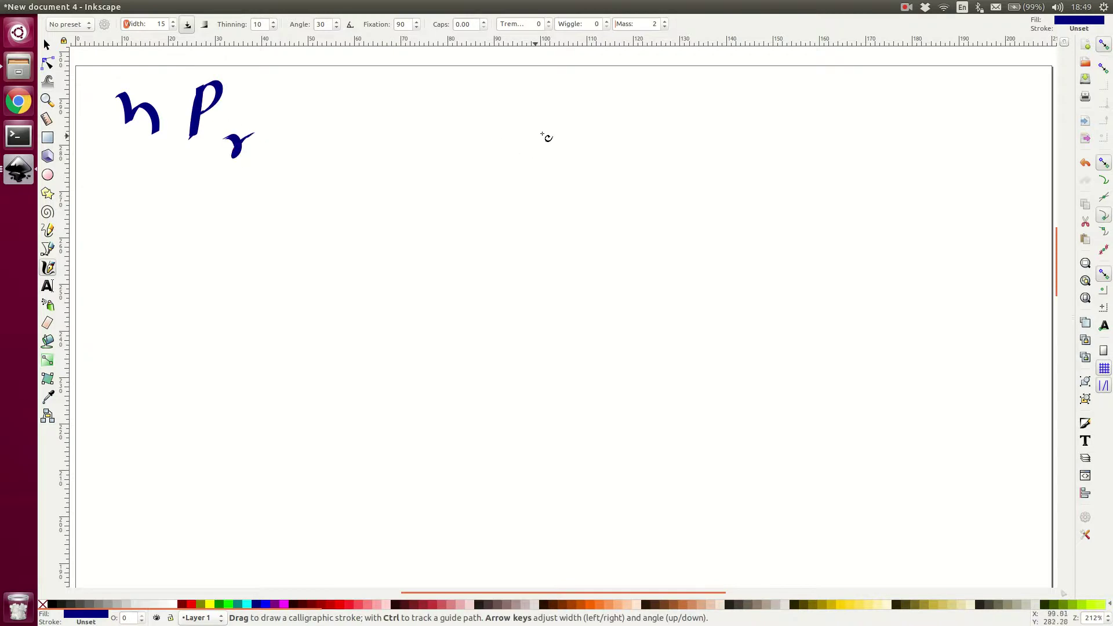
- Write the heading nCr to the right and underline it
{"action": "left_click_drag", "start_coordinate": [578, 110], "coordinate": [630, 142]}
{"action": "mouse_move", "coordinate": [706, 99]}
{"action": "left_mouse_down"}
{"action": "mouse_move", "coordinate": [676, 107]}
{"action": "mouse_move", "coordinate": [699, 138]}
{"action": "left_mouse_up"}
{"action": "mouse_move", "coordinate": [712, 137]}
{"action": "left_mouse_down"}
{"action": "mouse_move", "coordinate": [725, 154]}
{"action": "mouse_move", "coordinate": [749, 130]}
{"action": "left_mouse_up"}
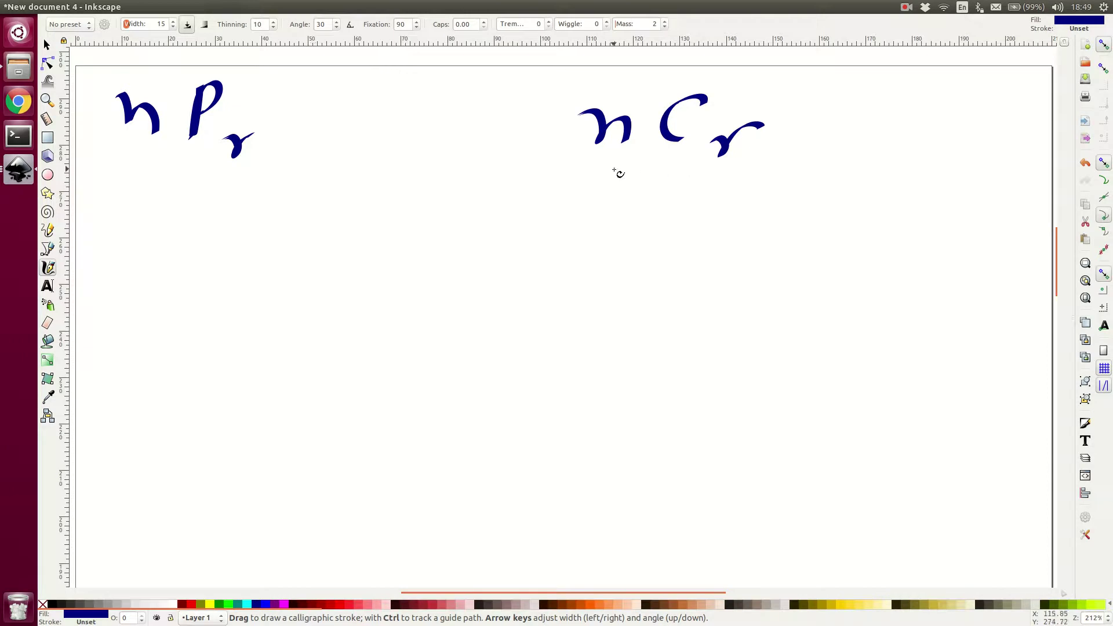
{"action": "left_click_drag", "start_coordinate": [592, 185], "coordinate": [739, 178]}
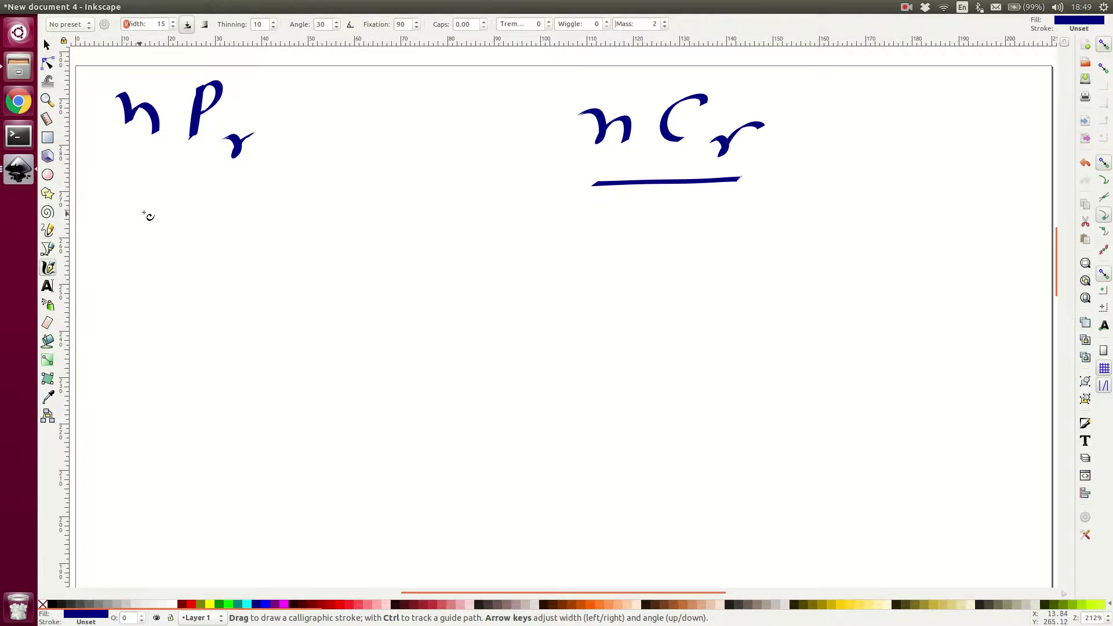
- Write the set {A, B, C, D} below nPr
{"action": "left_click_drag", "start_coordinate": [161, 191], "coordinate": [134, 301]}
{"action": "left_click_drag", "start_coordinate": [176, 264], "coordinate": [208, 265]}
{"action": "mouse_move", "coordinate": [253, 253]}
{"action": "left_mouse_down"}
{"action": "mouse_move", "coordinate": [239, 273]}
{"action": "mouse_move", "coordinate": [302, 234]}
{"action": "mouse_move", "coordinate": [306, 246]}
{"action": "left_mouse_up"}
{"action": "left_click_drag", "start_coordinate": [329, 251], "coordinate": [320, 265]}
{"action": "mouse_move", "coordinate": [398, 216]}
{"action": "left_mouse_down"}
{"action": "mouse_move", "coordinate": [388, 252]}
{"action": "mouse_move", "coordinate": [423, 264]}
{"action": "left_mouse_up"}
{"action": "mouse_move", "coordinate": [471, 213]}
{"action": "left_mouse_down"}
{"action": "mouse_move", "coordinate": [479, 218]}
{"action": "mouse_move", "coordinate": [464, 264]}
{"action": "left_mouse_up"}
{"action": "mouse_move", "coordinate": [510, 197]}
{"action": "left_mouse_down"}
{"action": "mouse_move", "coordinate": [520, 233]}
{"action": "mouse_move", "coordinate": [501, 279]}
{"action": "left_mouse_up"}
- Write 'Pick 3' below the set and begin the word 'order'
{"action": "mouse_move", "coordinate": [147, 325]}
{"action": "left_mouse_down"}
{"action": "mouse_move", "coordinate": [152, 343]}
{"action": "mouse_move", "coordinate": [176, 342]}
{"action": "left_mouse_up"}
{"action": "left_click_drag", "start_coordinate": [215, 331], "coordinate": [223, 355]}
{"action": "left_click_drag", "start_coordinate": [245, 311], "coordinate": [231, 353]}
{"action": "left_click_drag", "start_coordinate": [255, 332], "coordinate": [253, 352]}
{"action": "left_click_drag", "start_coordinate": [320, 313], "coordinate": [333, 355]}
{"action": "mouse_move", "coordinate": [486, 330]}
{"action": "left_mouse_down"}
{"action": "mouse_move", "coordinate": [462, 338]}
{"action": "mouse_move", "coordinate": [486, 330]}
{"action": "left_mouse_up"}
{"action": "left_click_drag", "start_coordinate": [498, 347], "coordinate": [514, 333]}
{"action": "left_click_drag", "start_coordinate": [551, 327], "coordinate": [606, 335]}
- Complete 'order Not impt' with impt underlined
{"action": "left_click_drag", "start_coordinate": [676, 311], "coordinate": [713, 306]}
{"action": "left_click_drag", "start_coordinate": [713, 336], "coordinate": [725, 342]}
{"action": "mouse_move", "coordinate": [764, 296]}
{"action": "left_mouse_down"}
{"action": "mouse_move", "coordinate": [745, 346]}
{"action": "mouse_move", "coordinate": [763, 313]}
{"action": "left_mouse_up"}
{"action": "mouse_move", "coordinate": [814, 320]}
{"action": "left_mouse_down"}
{"action": "mouse_move", "coordinate": [806, 337]}
{"action": "mouse_move", "coordinate": [866, 342]}
{"action": "mouse_move", "coordinate": [864, 357]}
{"action": "left_mouse_up"}
{"action": "left_click_drag", "start_coordinate": [882, 335], "coordinate": [918, 320]}
{"action": "mouse_move", "coordinate": [946, 292]}
{"action": "left_mouse_down"}
{"action": "mouse_move", "coordinate": [918, 343]}
{"action": "mouse_move", "coordinate": [968, 315]}
{"action": "left_mouse_up"}
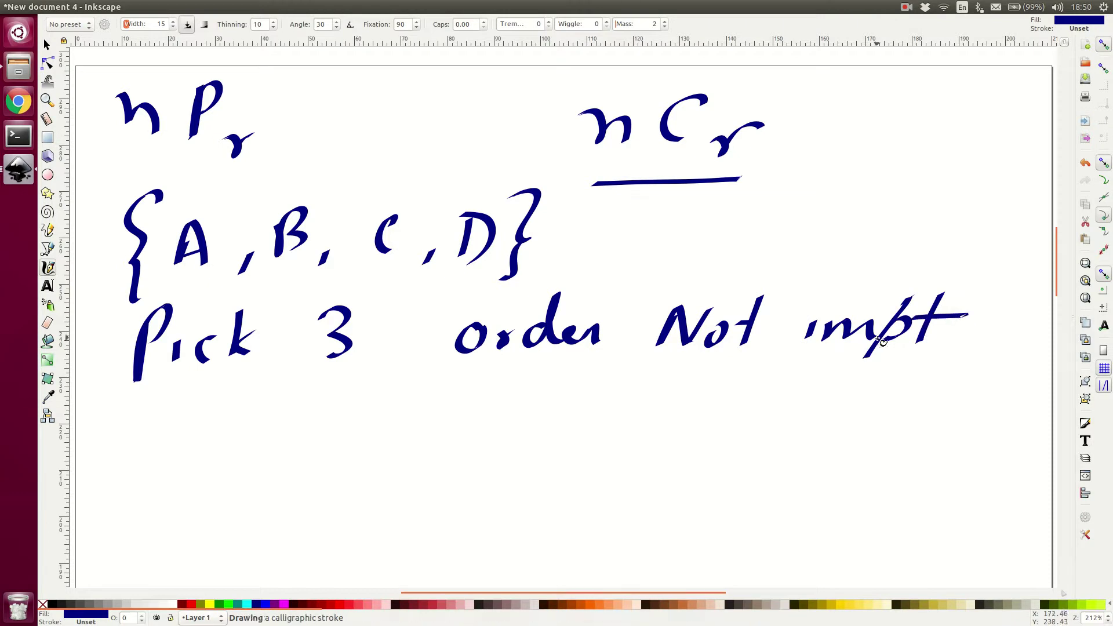
{"action": "mouse_move", "coordinate": [858, 354]}
{"action": "left_mouse_down"}
{"action": "mouse_move", "coordinate": [924, 350]}
{"action": "mouse_move", "coordinate": [895, 365]}
{"action": "left_mouse_up"}
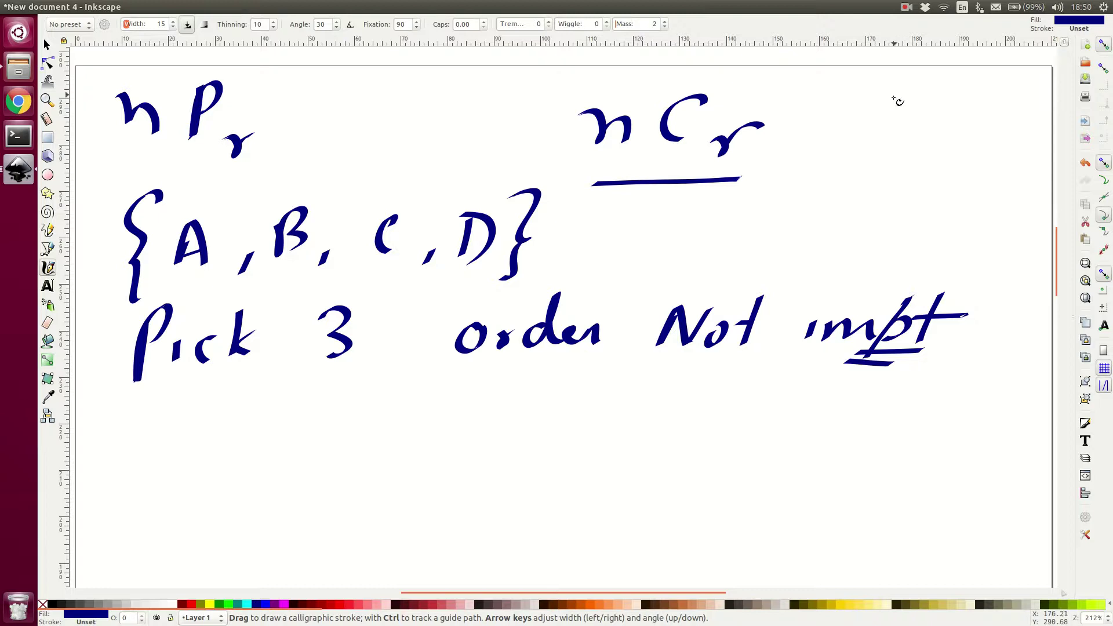
{"action": "left_click", "coordinate": [916, 11]}
{"action": "left_click", "coordinate": [913, 33]}
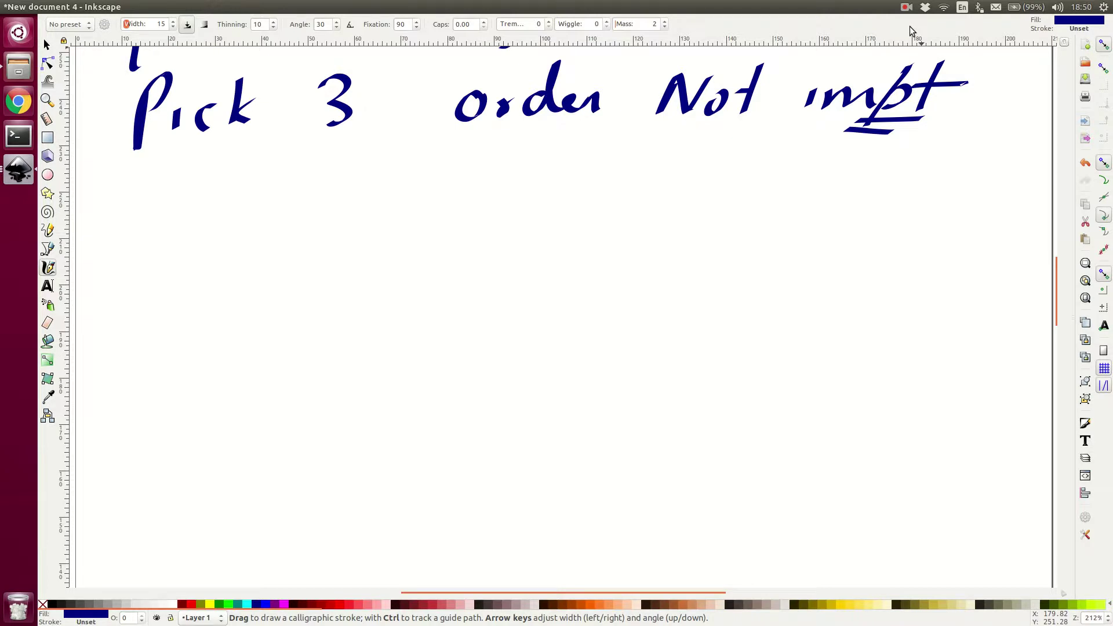
- Write 4P3 below the 'Pick 3' line
{"action": "mouse_move", "coordinate": [169, 184]}
{"action": "left_mouse_down"}
{"action": "mouse_move", "coordinate": [164, 204]}
{"action": "mouse_move", "coordinate": [194, 200]}
{"action": "mouse_move", "coordinate": [173, 223]}
{"action": "left_mouse_up"}
{"action": "mouse_move", "coordinate": [223, 219]}
{"action": "left_mouse_down"}
{"action": "mouse_move", "coordinate": [228, 200]}
{"action": "mouse_move", "coordinate": [251, 192]}
{"action": "mouse_move", "coordinate": [243, 220]}
{"action": "left_mouse_up"}
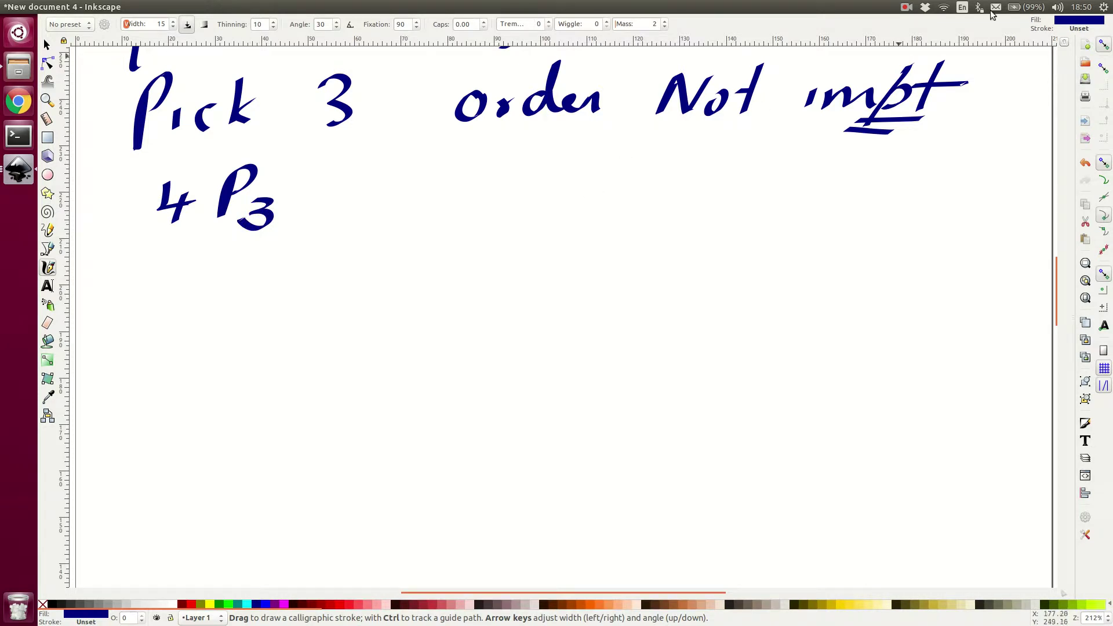
{"action": "left_click", "coordinate": [906, 7]}
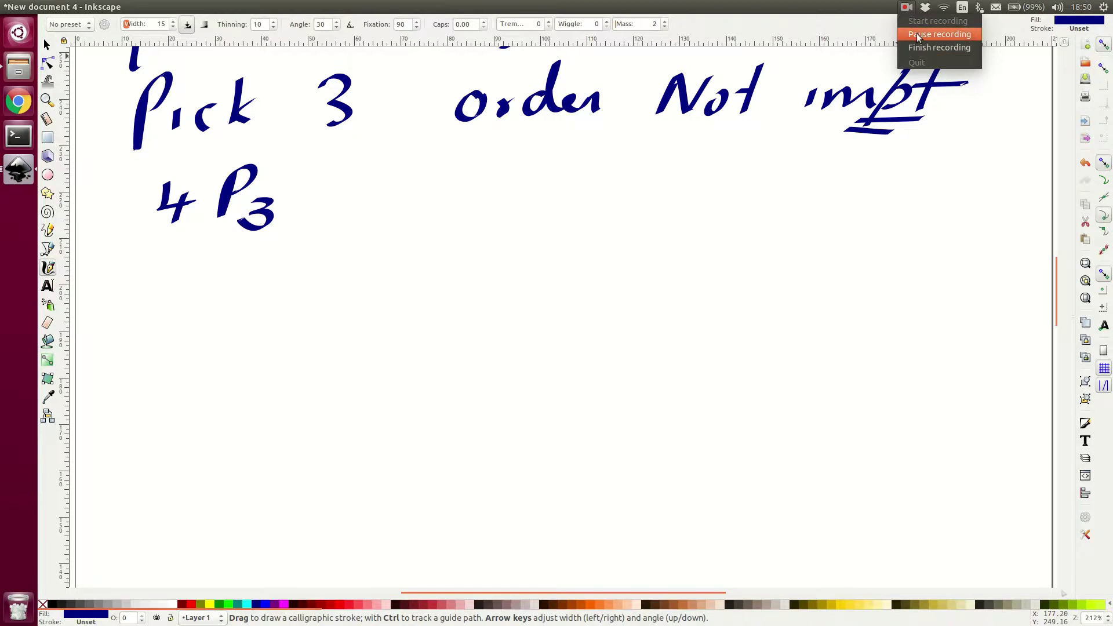
{"action": "left_click", "coordinate": [918, 35]}
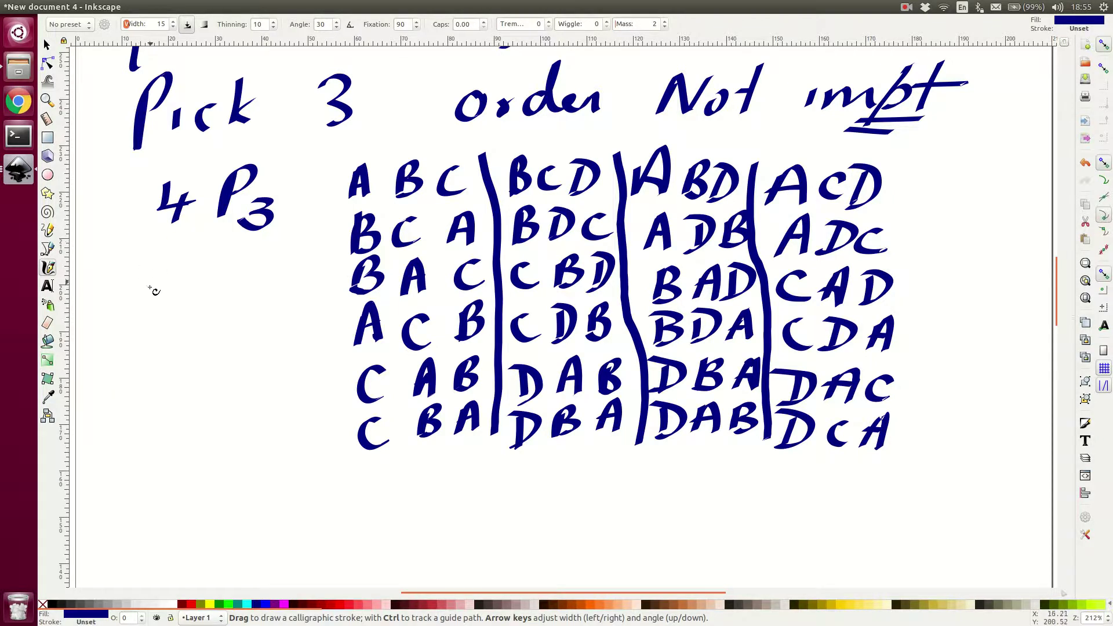
- Under 4P3, write '= 4!' over a fraction bar
{"action": "left_click_drag", "start_coordinate": [101, 295], "coordinate": [130, 285]}
{"action": "left_click_drag", "start_coordinate": [100, 311], "coordinate": [128, 301]}
{"action": "mouse_move", "coordinate": [181, 259]}
{"action": "left_mouse_down"}
{"action": "mouse_move", "coordinate": [174, 294]}
{"action": "mouse_move", "coordinate": [201, 284]}
{"action": "left_mouse_up"}
{"action": "left_click_drag", "start_coordinate": [191, 267], "coordinate": [187, 301]}
{"action": "left_click_drag", "start_coordinate": [225, 259], "coordinate": [221, 280]}
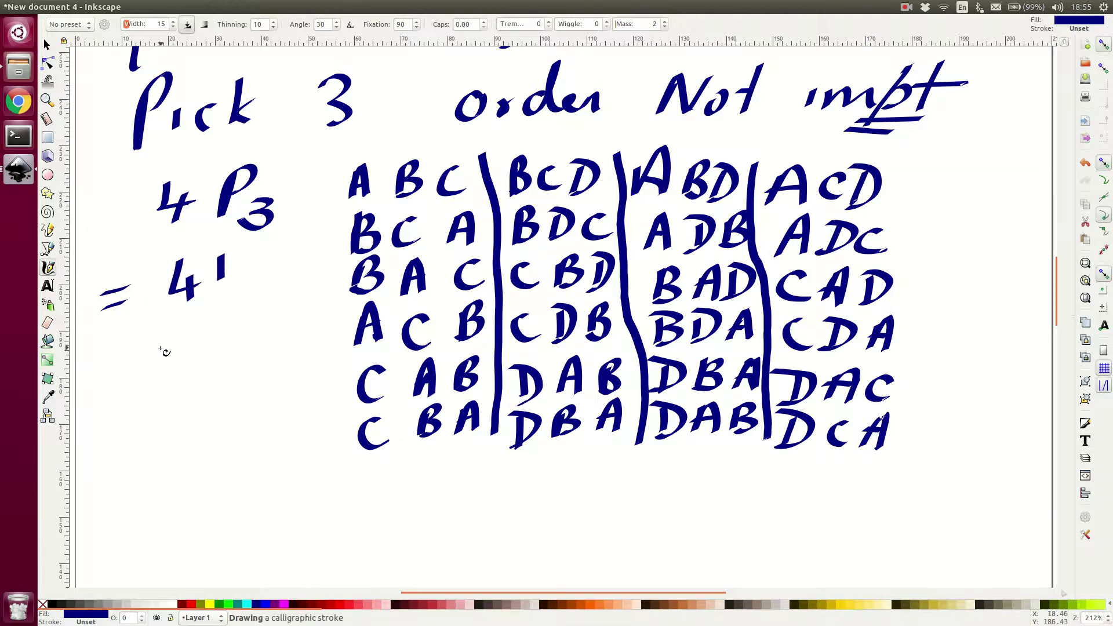
{"action": "mouse_move", "coordinate": [160, 348]}
{"action": "left_mouse_down"}
{"action": "mouse_move", "coordinate": [254, 313]}
{"action": "mouse_move", "coordinate": [232, 299]}
{"action": "left_mouse_up"}
- Write the denominator (4-3)! beneath the fraction bar
{"action": "mouse_move", "coordinate": [186, 368]}
{"action": "left_mouse_down"}
{"action": "mouse_move", "coordinate": [173, 384]}
{"action": "mouse_move", "coordinate": [207, 382]}
{"action": "left_mouse_up"}
{"action": "left_click_drag", "start_coordinate": [198, 371], "coordinate": [191, 412]}
{"action": "left_click_drag", "start_coordinate": [203, 376], "coordinate": [218, 369]}
{"action": "mouse_move", "coordinate": [215, 351]}
{"action": "left_mouse_down"}
{"action": "mouse_move", "coordinate": [237, 354]}
{"action": "mouse_move", "coordinate": [225, 383]}
{"action": "left_mouse_up"}
{"action": "left_click_drag", "start_coordinate": [244, 337], "coordinate": [248, 387]}
{"action": "left_click_drag", "start_coordinate": [175, 357], "coordinate": [173, 422]}
{"action": "left_click_drag", "start_coordinate": [264, 323], "coordinate": [278, 380]}
- Add '= 24' as the result
{"action": "left_click_drag", "start_coordinate": [145, 463], "coordinate": [172, 455]}
{"action": "left_click_drag", "start_coordinate": [149, 478], "coordinate": [179, 467]}
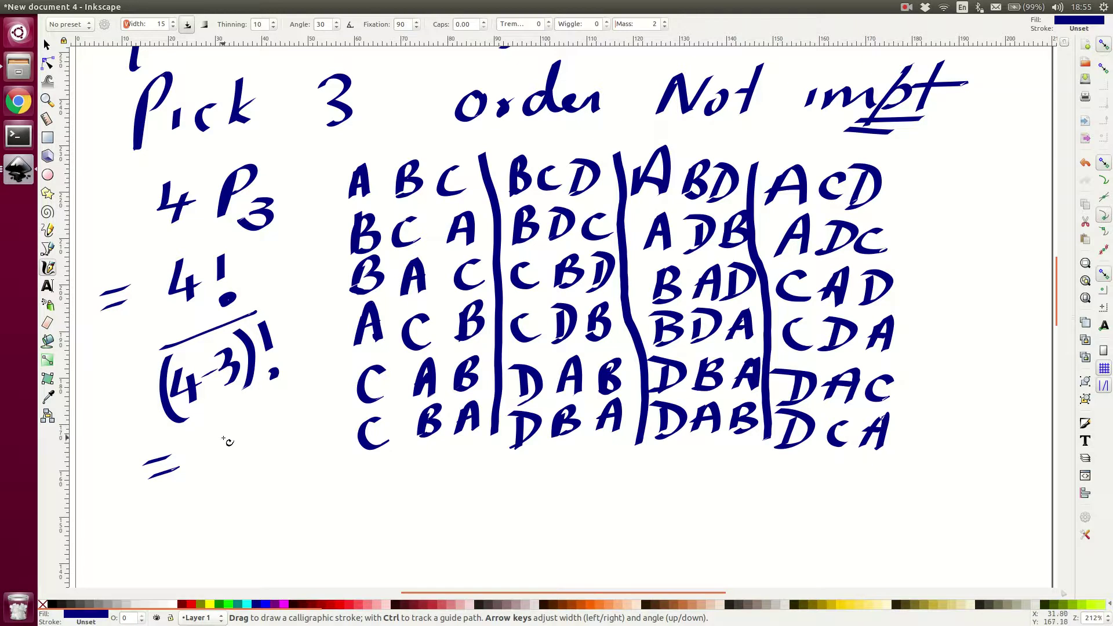
{"action": "left_click_drag", "start_coordinate": [226, 432], "coordinate": [255, 465]}
{"action": "mouse_move", "coordinate": [269, 417]}
{"action": "left_mouse_down"}
{"action": "mouse_move", "coordinate": [258, 458]}
{"action": "mouse_move", "coordinate": [285, 442]}
{"action": "mouse_move", "coordinate": [279, 450]}
{"action": "left_mouse_up"}
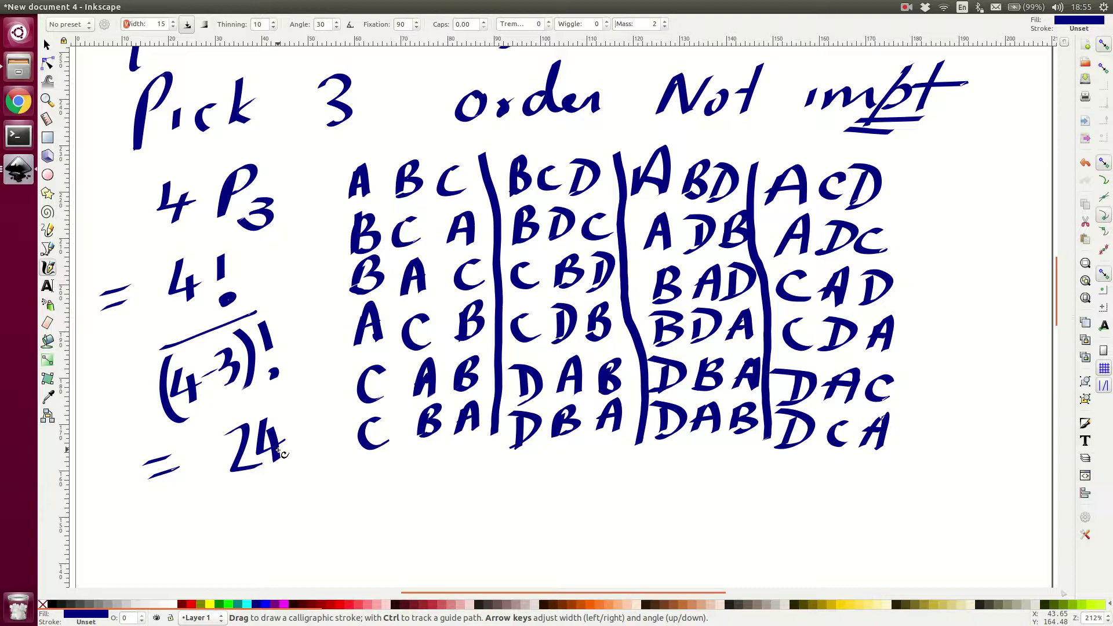
- Underline the first arrangement column and mark columns 1 and 2 with numbered down arrows
{"action": "left_click_drag", "start_coordinate": [359, 470], "coordinate": [467, 452]}
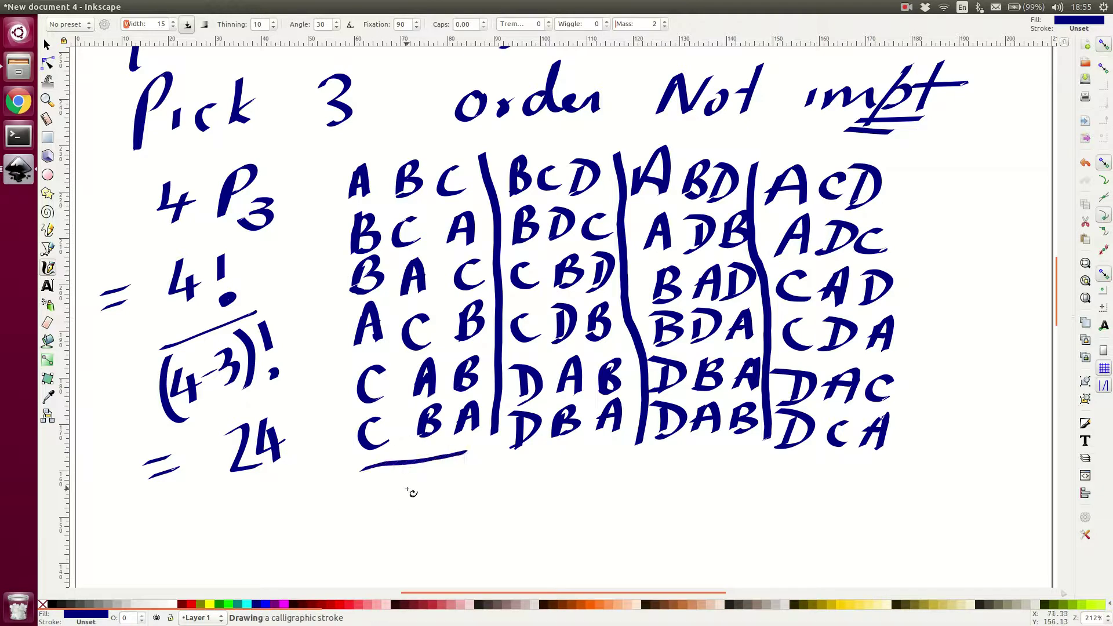
{"action": "mouse_move", "coordinate": [410, 490]}
{"action": "left_mouse_down"}
{"action": "mouse_move", "coordinate": [389, 508]}
{"action": "mouse_move", "coordinate": [405, 522]}
{"action": "mouse_move", "coordinate": [431, 496]}
{"action": "left_mouse_up"}
{"action": "left_click_drag", "start_coordinate": [400, 538], "coordinate": [393, 564]}
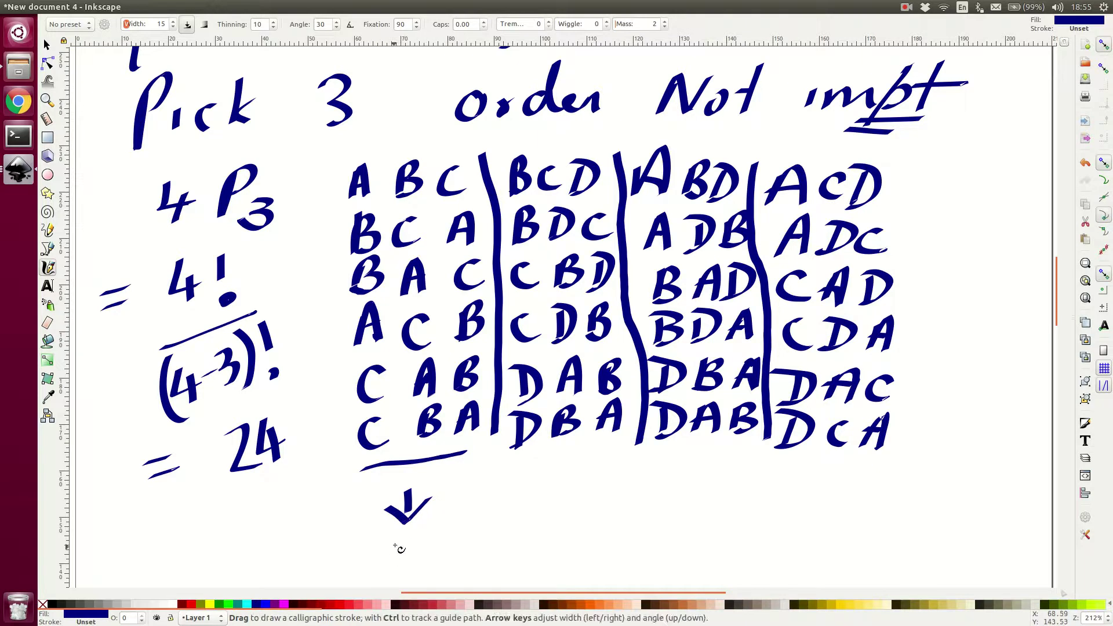
{"action": "left_click_drag", "start_coordinate": [556, 467], "coordinate": [555, 509]}
{"action": "left_click_drag", "start_coordinate": [526, 496], "coordinate": [576, 492]}
{"action": "left_click_drag", "start_coordinate": [528, 533], "coordinate": [571, 547]}
- Add down arrows numbered 3 and 4 under the remaining columns
{"action": "mouse_move", "coordinate": [703, 464]}
{"action": "left_mouse_down"}
{"action": "mouse_move", "coordinate": [697, 497]}
{"action": "mouse_move", "coordinate": [675, 491]}
{"action": "mouse_move", "coordinate": [720, 490]}
{"action": "left_mouse_up"}
{"action": "left_click_drag", "start_coordinate": [674, 519], "coordinate": [675, 543]}
{"action": "left_click_drag", "start_coordinate": [847, 462], "coordinate": [833, 502]}
{"action": "mouse_move", "coordinate": [803, 481]}
{"action": "left_mouse_down"}
{"action": "mouse_move", "coordinate": [858, 488]}
{"action": "mouse_move", "coordinate": [809, 549]}
{"action": "left_mouse_up"}
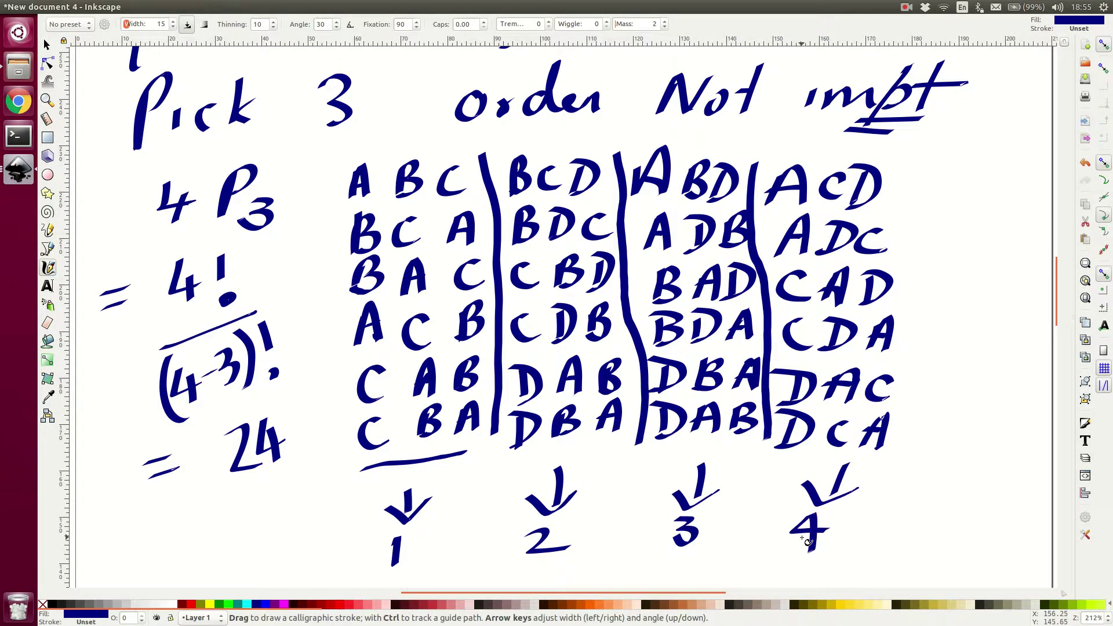
{"action": "scroll", "coordinate": [371, 306], "scroll_direction": "down", "scroll_amount": 7}
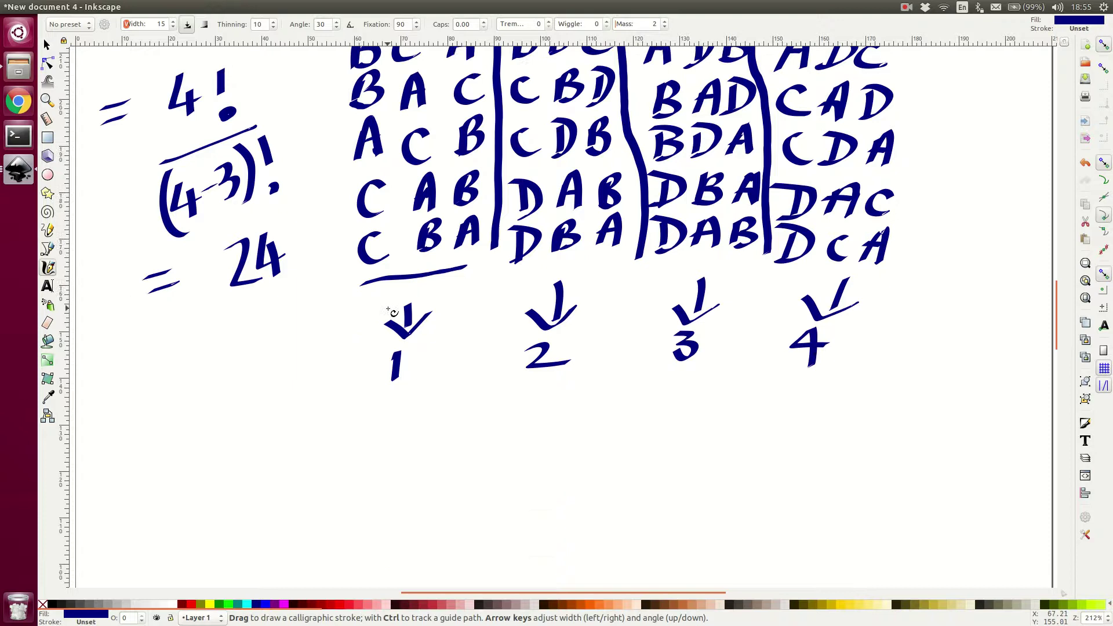
{"action": "scroll", "coordinate": [391, 312], "scroll_direction": "up", "scroll_amount": 3}
{"action": "scroll", "coordinate": [392, 312], "scroll_direction": "up", "scroll_amount": 2}
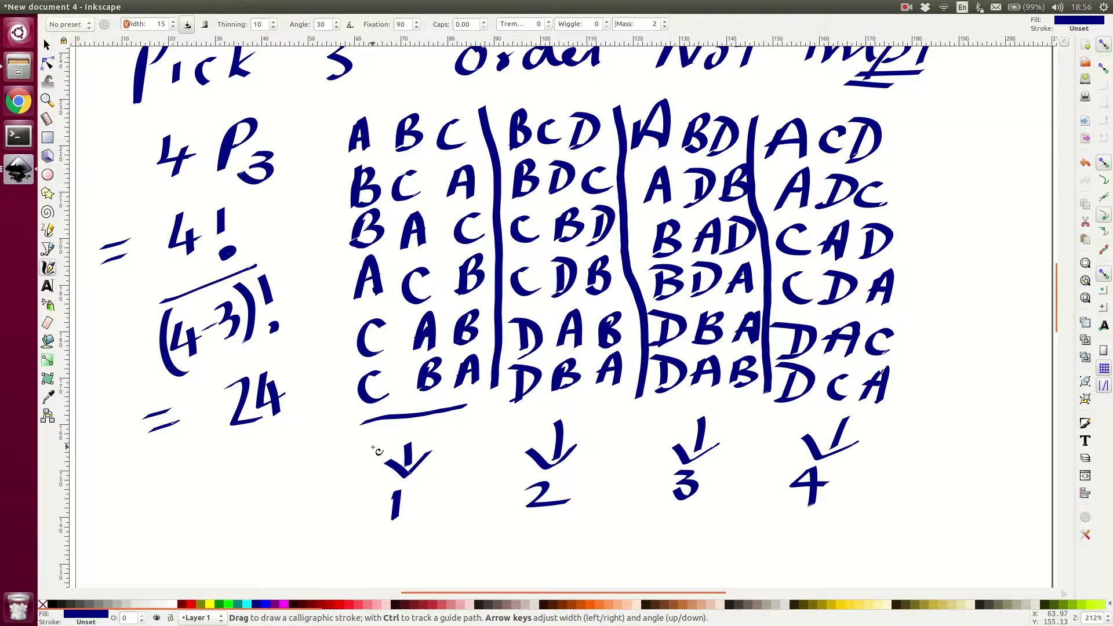
- Draw a calligraphic loop enclosing the first arrangement column, ABC down to CBA
{"action": "left_click_drag", "start_coordinate": [409, 410], "coordinate": [420, 398]}
{"action": "mouse_move", "coordinate": [335, 175]}
{"action": "left_mouse_down"}
{"action": "mouse_move", "coordinate": [319, 209]}
{"action": "mouse_move", "coordinate": [343, 370]}
{"action": "mouse_move", "coordinate": [367, 412]}
{"action": "mouse_move", "coordinate": [408, 412]}
{"action": "mouse_move", "coordinate": [481, 345]}
{"action": "mouse_move", "coordinate": [469, 142]}
{"action": "mouse_move", "coordinate": [424, 94]}
{"action": "mouse_move", "coordinate": [375, 100]}
{"action": "mouse_move", "coordinate": [347, 127]}
{"action": "mouse_move", "coordinate": [326, 191]}
{"action": "left_mouse_up"}
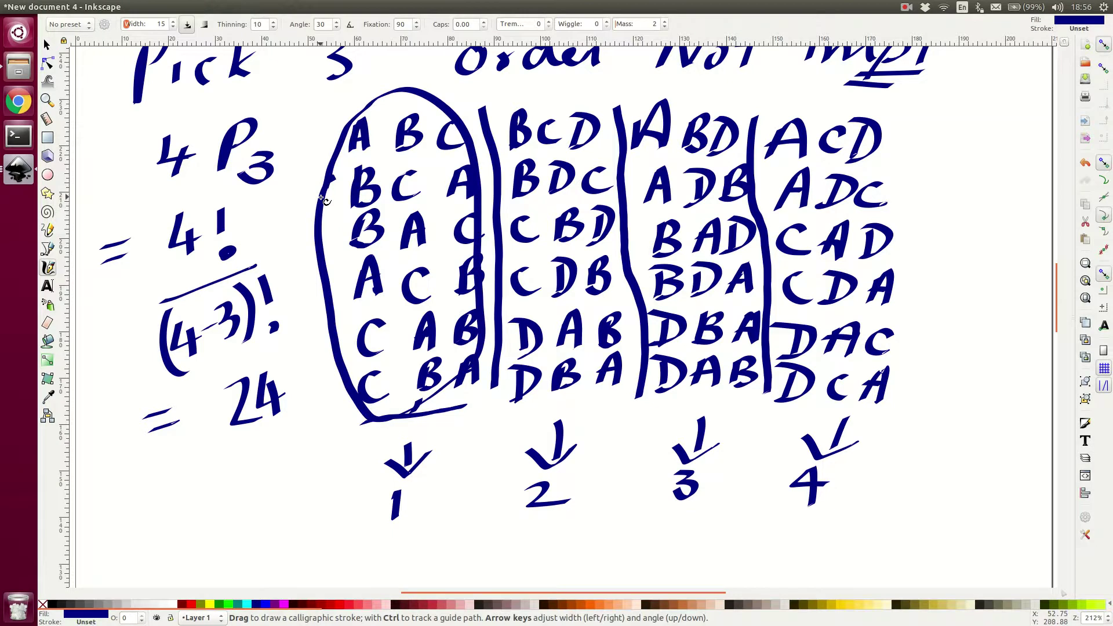
{"action": "scroll", "coordinate": [347, 443], "scroll_direction": "down", "scroll_amount": 3}
{"action": "scroll", "coordinate": [377, 214], "scroll_direction": "up", "scroll_amount": 2}
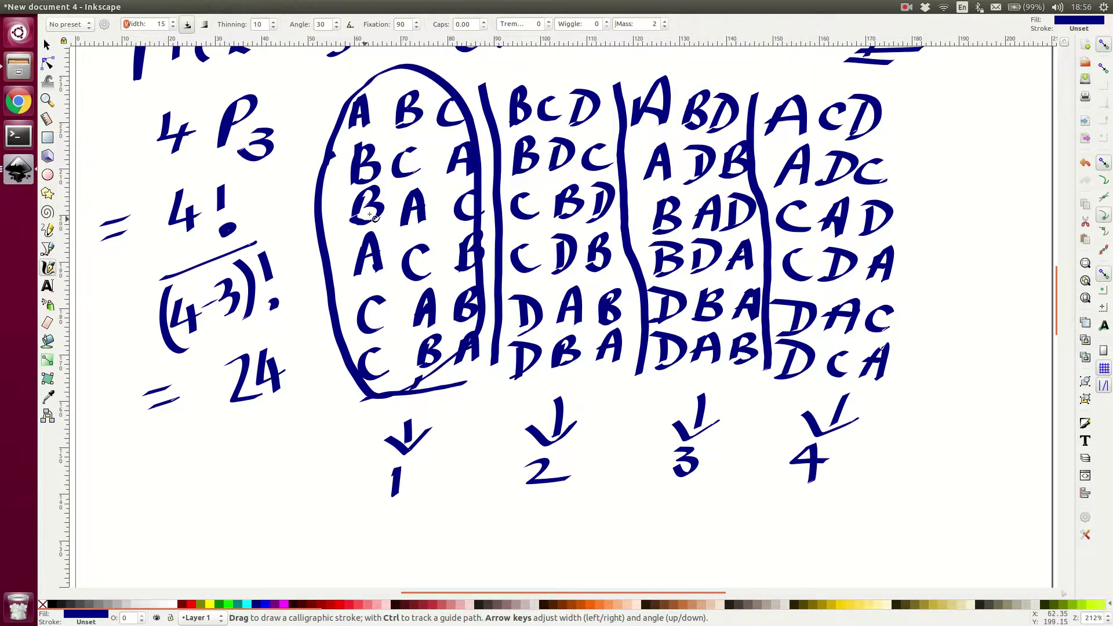
{"action": "scroll", "coordinate": [348, 355], "scroll_direction": "down", "scroll_amount": 4}
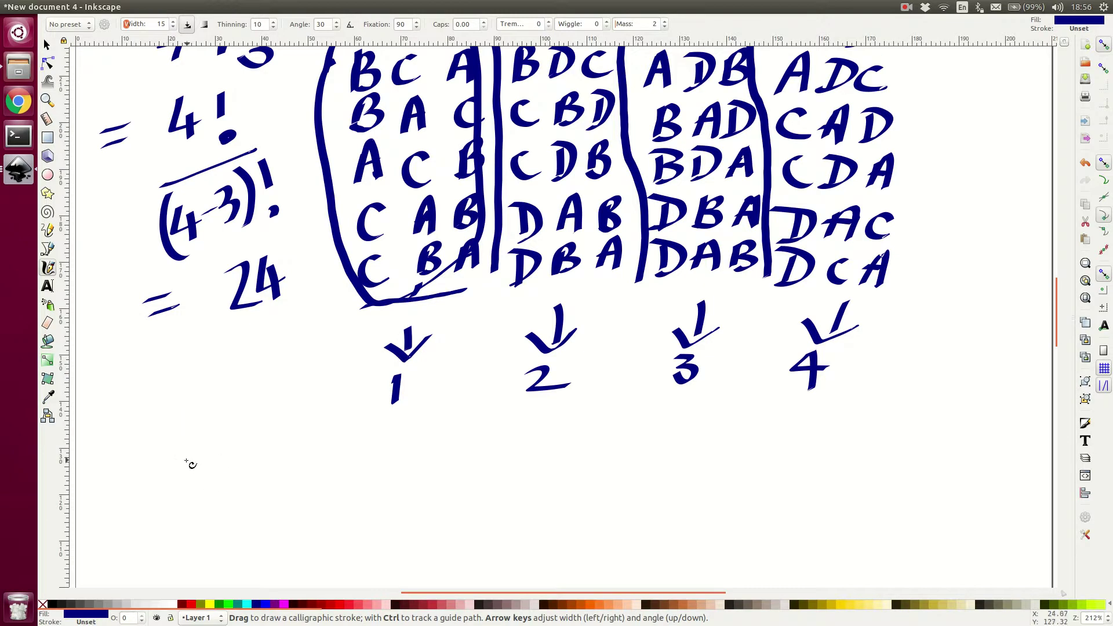
- Handwrite 'nPr, 4P3 = nCr' on a new line below the table
{"action": "mouse_move", "coordinate": [139, 452]}
{"action": "left_mouse_down"}
{"action": "mouse_move", "coordinate": [159, 475]}
{"action": "mouse_move", "coordinate": [178, 474]}
{"action": "left_mouse_up"}
{"action": "left_click_drag", "start_coordinate": [219, 435], "coordinate": [206, 479]}
{"action": "mouse_move", "coordinate": [210, 439]}
{"action": "left_mouse_down"}
{"action": "mouse_move", "coordinate": [217, 464]}
{"action": "mouse_move", "coordinate": [252, 488]}
{"action": "mouse_move", "coordinate": [270, 470]}
{"action": "left_mouse_up"}
{"action": "mouse_move", "coordinate": [402, 439]}
{"action": "left_mouse_down"}
{"action": "mouse_move", "coordinate": [410, 468]}
{"action": "mouse_move", "coordinate": [383, 496]}
{"action": "left_mouse_up"}
{"action": "left_click_drag", "start_coordinate": [450, 442], "coordinate": [436, 483]}
{"action": "mouse_move", "coordinate": [444, 440]}
{"action": "left_mouse_down"}
{"action": "mouse_move", "coordinate": [445, 467]}
{"action": "mouse_move", "coordinate": [474, 481]}
{"action": "mouse_move", "coordinate": [453, 498]}
{"action": "left_mouse_up"}
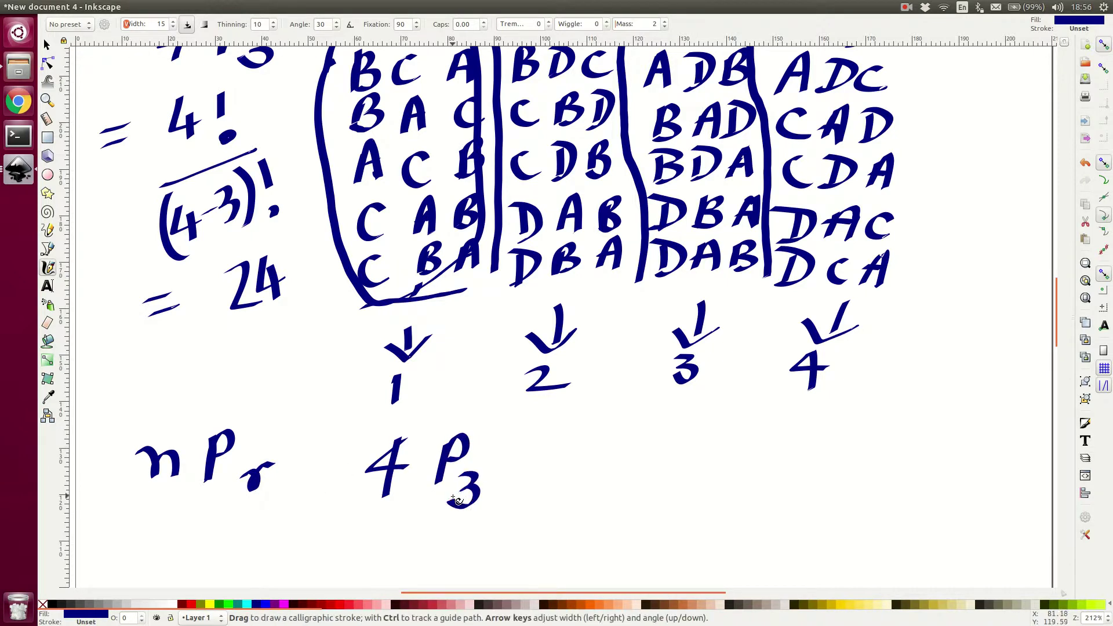
{"action": "left_click_drag", "start_coordinate": [524, 464], "coordinate": [566, 462]}
{"action": "left_click_drag", "start_coordinate": [528, 481], "coordinate": [567, 478]}
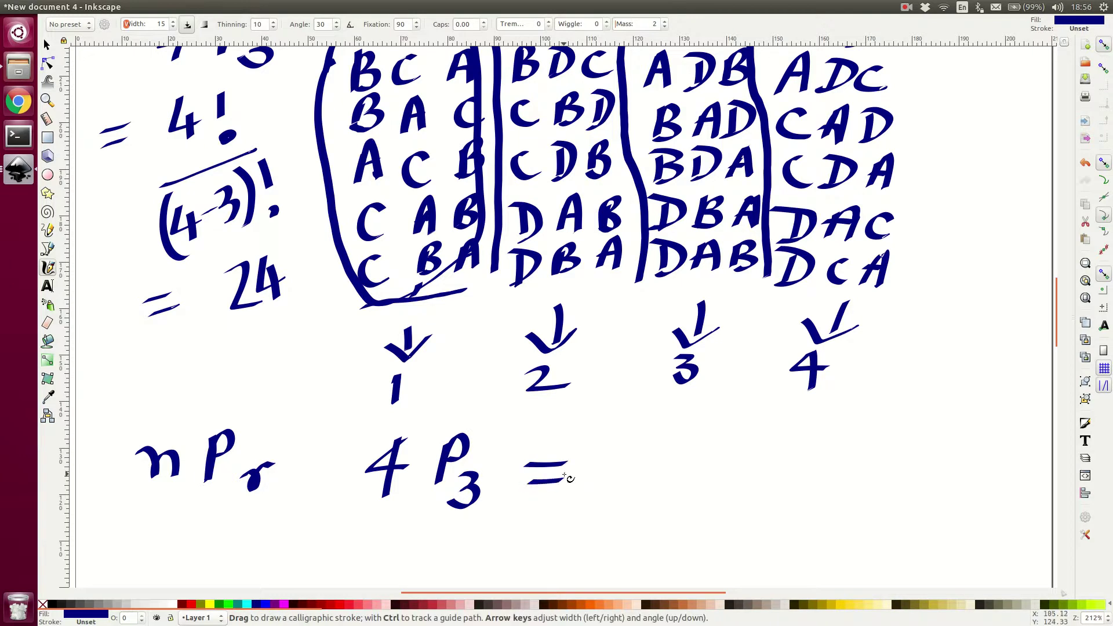
{"action": "mouse_move", "coordinate": [645, 452]}
{"action": "left_mouse_down"}
{"action": "mouse_move", "coordinate": [639, 481]}
{"action": "mouse_move", "coordinate": [666, 467]}
{"action": "mouse_move", "coordinate": [664, 486]}
{"action": "left_mouse_up"}
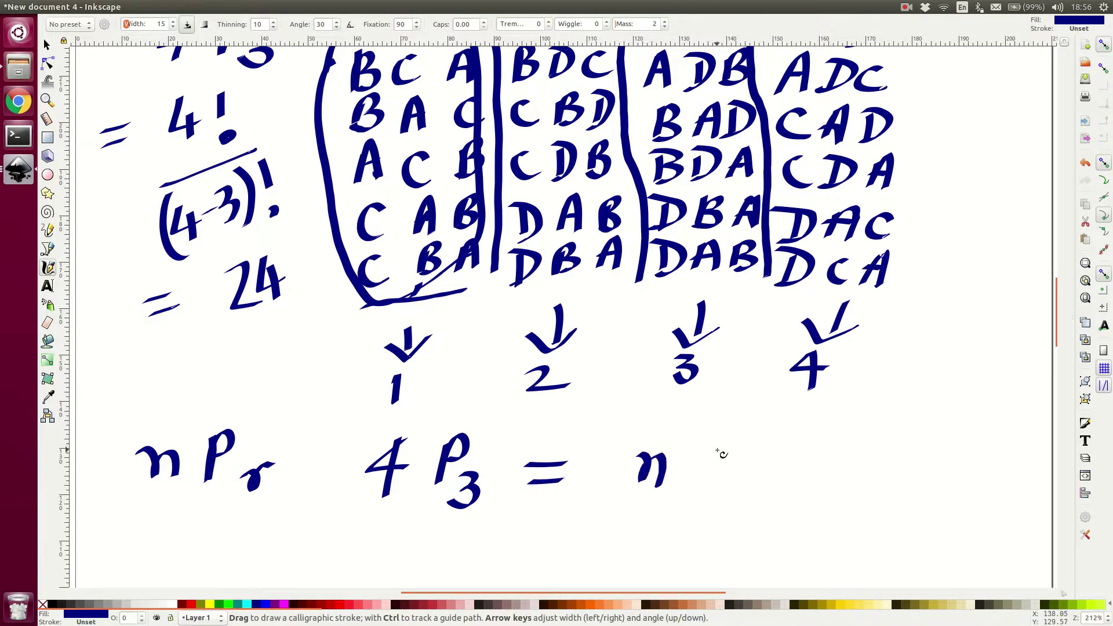
{"action": "left_click_drag", "start_coordinate": [727, 432], "coordinate": [714, 476]}
{"action": "mouse_move", "coordinate": [728, 482]}
{"action": "left_mouse_down"}
{"action": "mouse_move", "coordinate": [733, 502]}
{"action": "mouse_move", "coordinate": [761, 472]}
{"action": "left_mouse_up"}
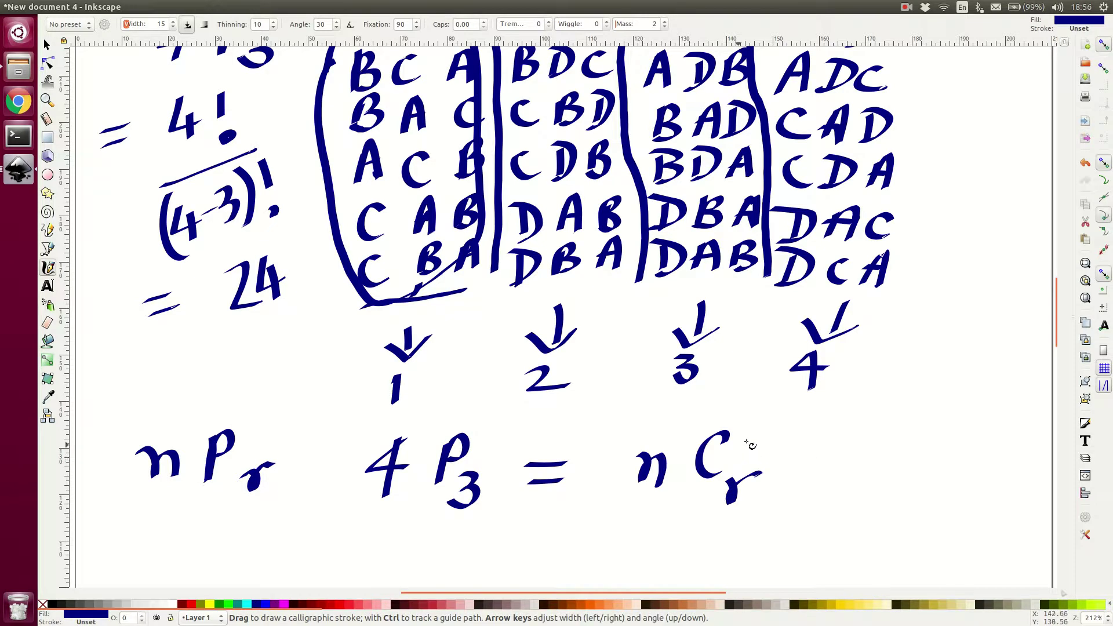
- Strike through the C of nCr and write 4C3 × 3! after it
{"action": "left_click_drag", "start_coordinate": [767, 430], "coordinate": [672, 494]}
{"action": "mouse_move", "coordinate": [814, 436]}
{"action": "left_mouse_down"}
{"action": "mouse_move", "coordinate": [838, 469]}
{"action": "mouse_move", "coordinate": [812, 479]}
{"action": "left_mouse_up"}
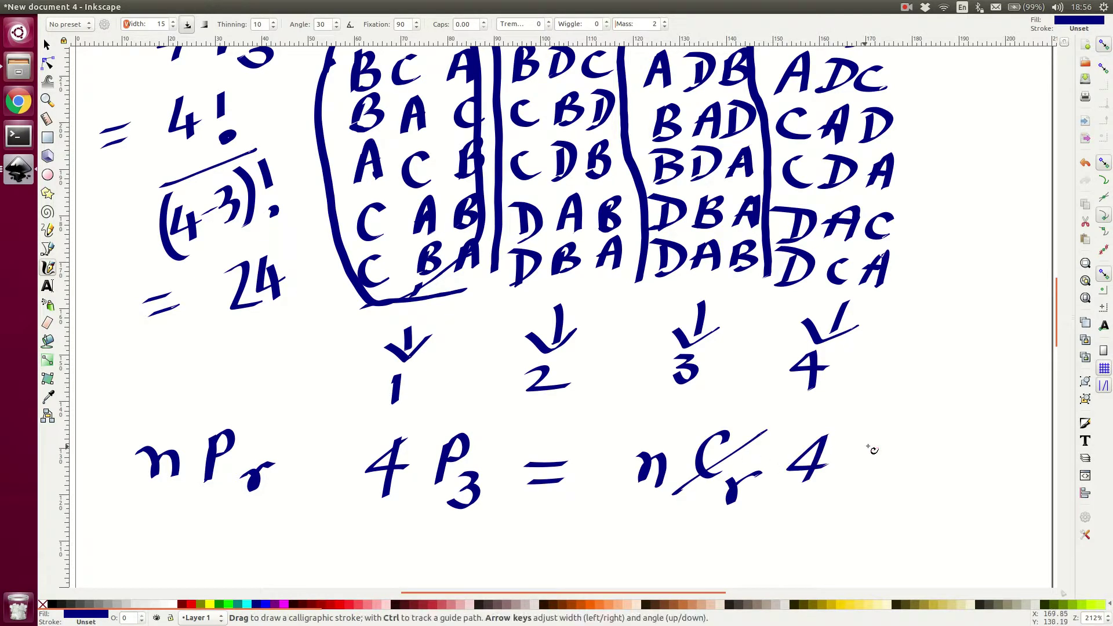
{"action": "mouse_move", "coordinate": [864, 440]}
{"action": "left_mouse_down"}
{"action": "mouse_move", "coordinate": [866, 479]}
{"action": "mouse_move", "coordinate": [888, 473]}
{"action": "mouse_move", "coordinate": [868, 498]}
{"action": "left_mouse_up"}
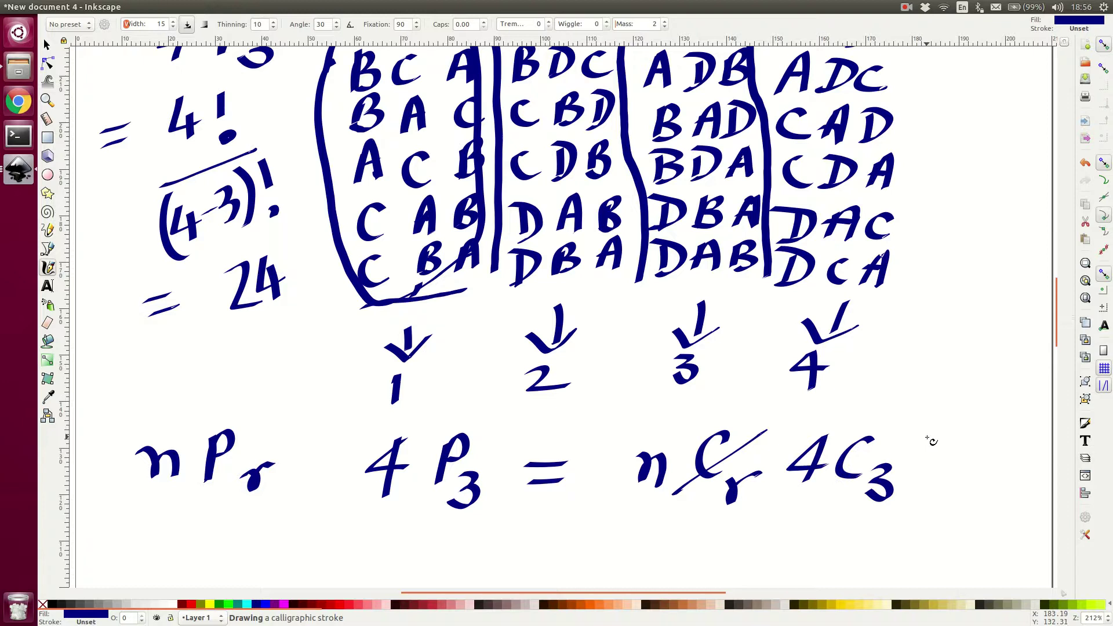
{"action": "mouse_move", "coordinate": [926, 437]}
{"action": "left_mouse_down"}
{"action": "mouse_move", "coordinate": [943, 473]}
{"action": "mouse_move", "coordinate": [908, 473]}
{"action": "left_mouse_up"}
{"action": "left_click_drag", "start_coordinate": [966, 440], "coordinate": [962, 475]}
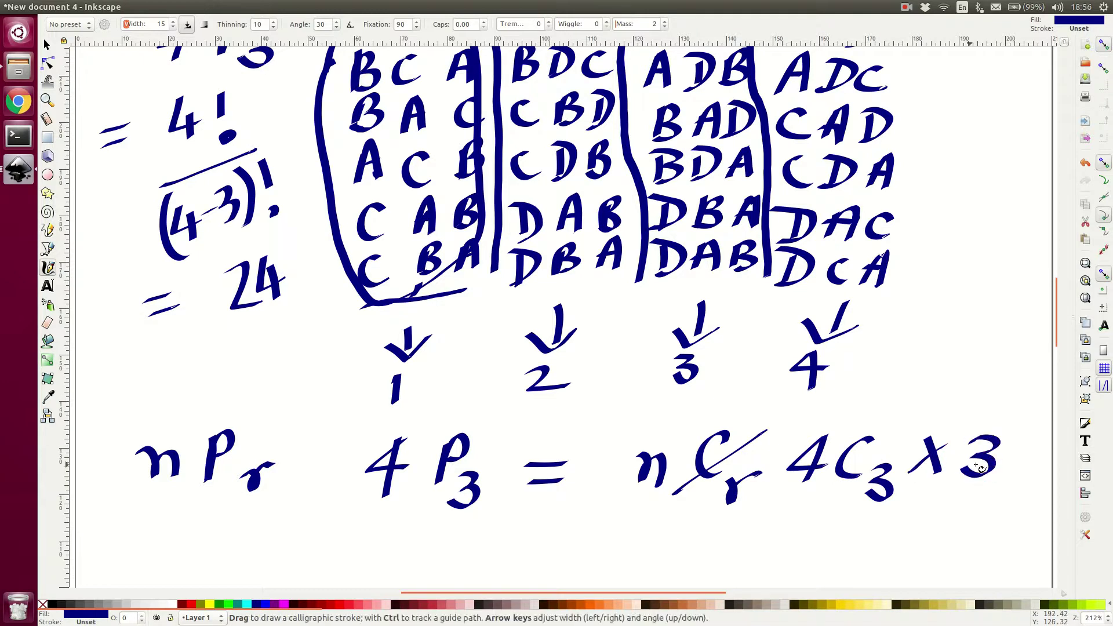
{"action": "left_click_drag", "start_coordinate": [1030, 443], "coordinate": [1010, 500]}
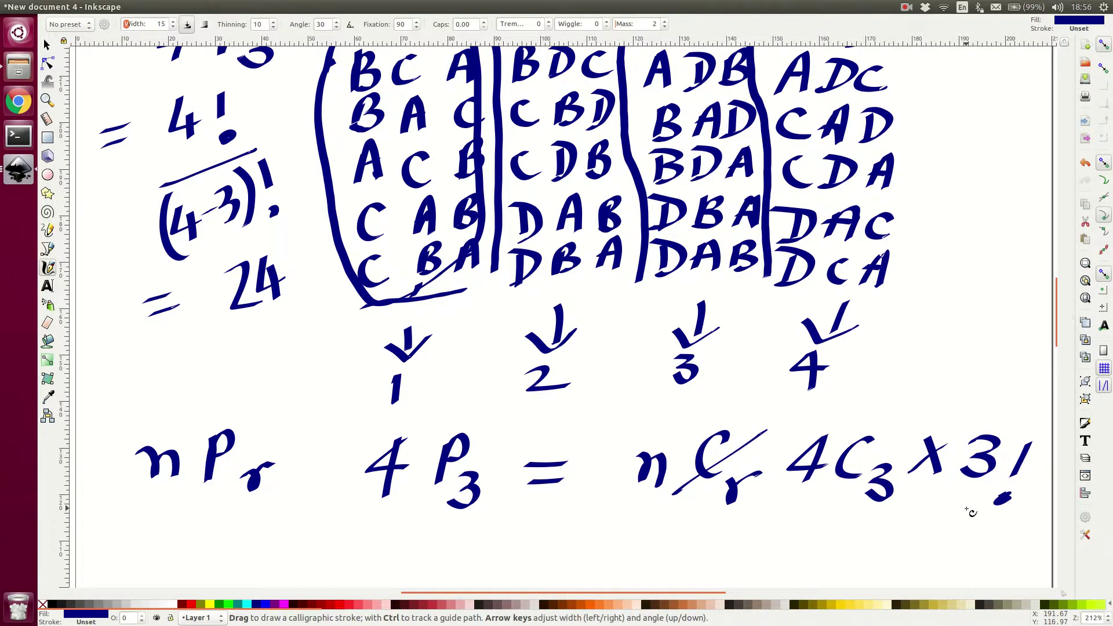
{"action": "scroll", "coordinate": [674, 355], "scroll_direction": "up", "scroll_amount": 4}
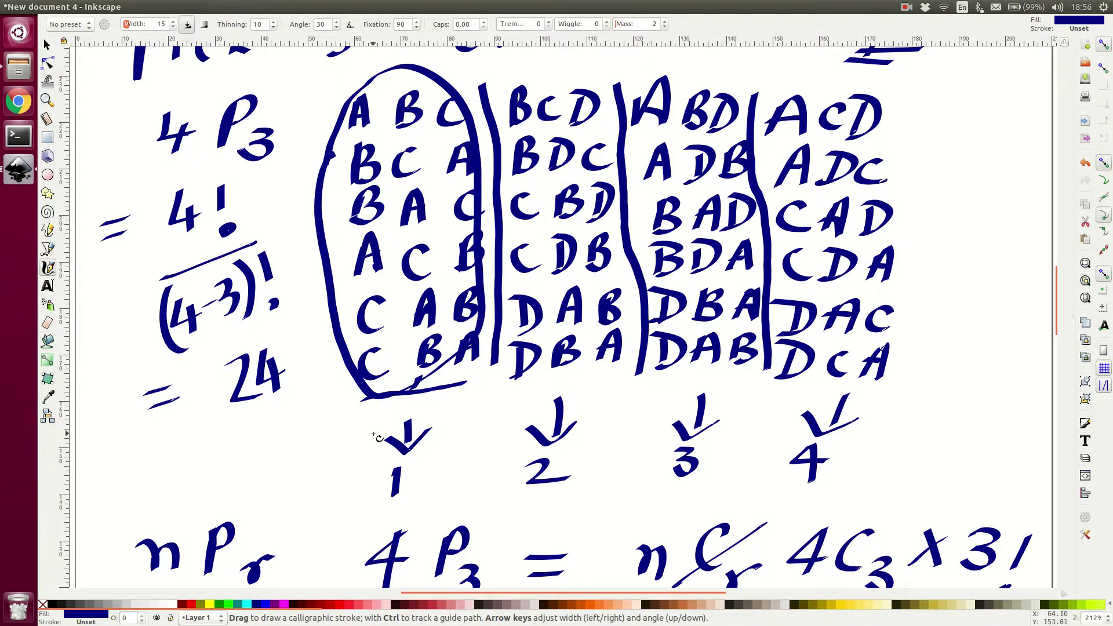
- Add a short stroke left of the first arrow, then zoom to Page Width
{"action": "left_click_drag", "start_coordinate": [346, 440], "coordinate": [360, 407]}
{"action": "scroll", "coordinate": [361, 405], "scroll_direction": "up", "scroll_amount": 1, "text": "ctrl"}
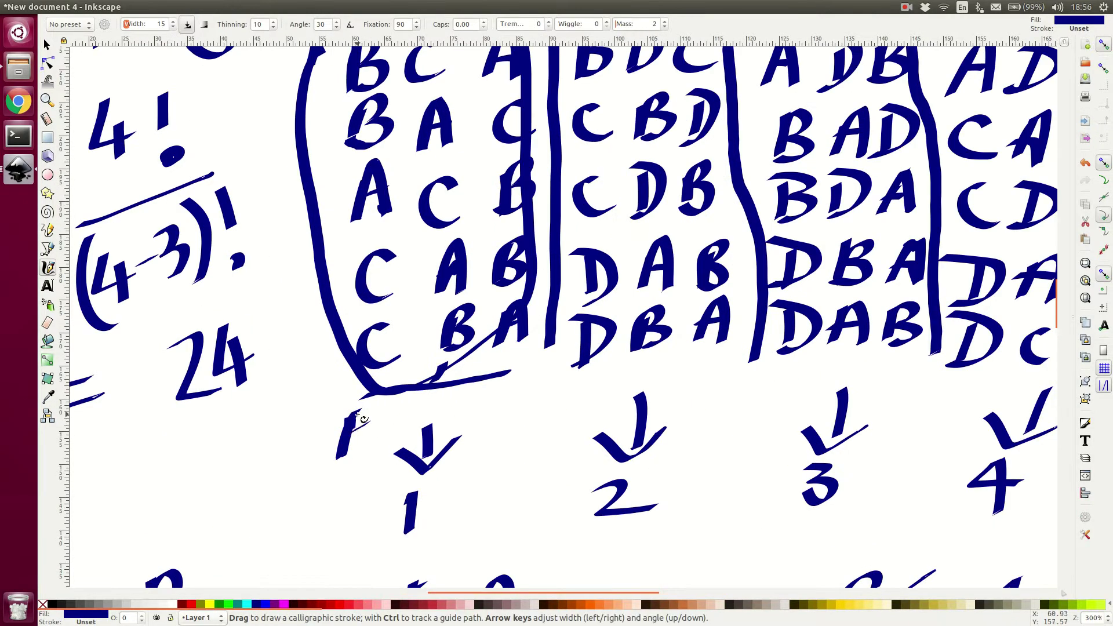
{"action": "mouse_move", "coordinate": [4, 5]}
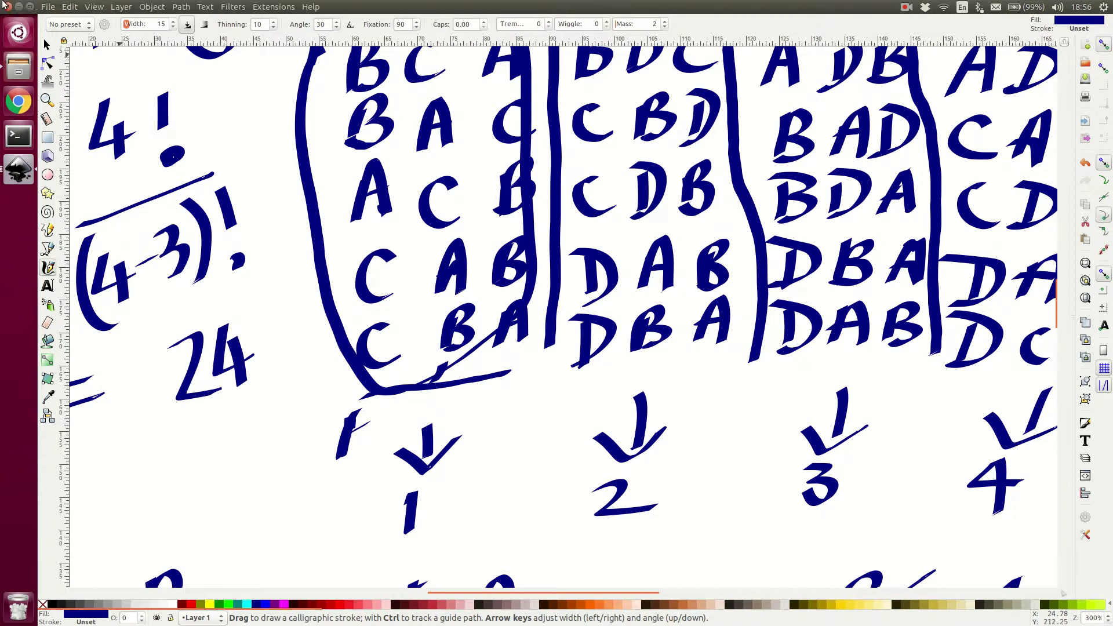
{"action": "left_click", "coordinate": [94, 7]}
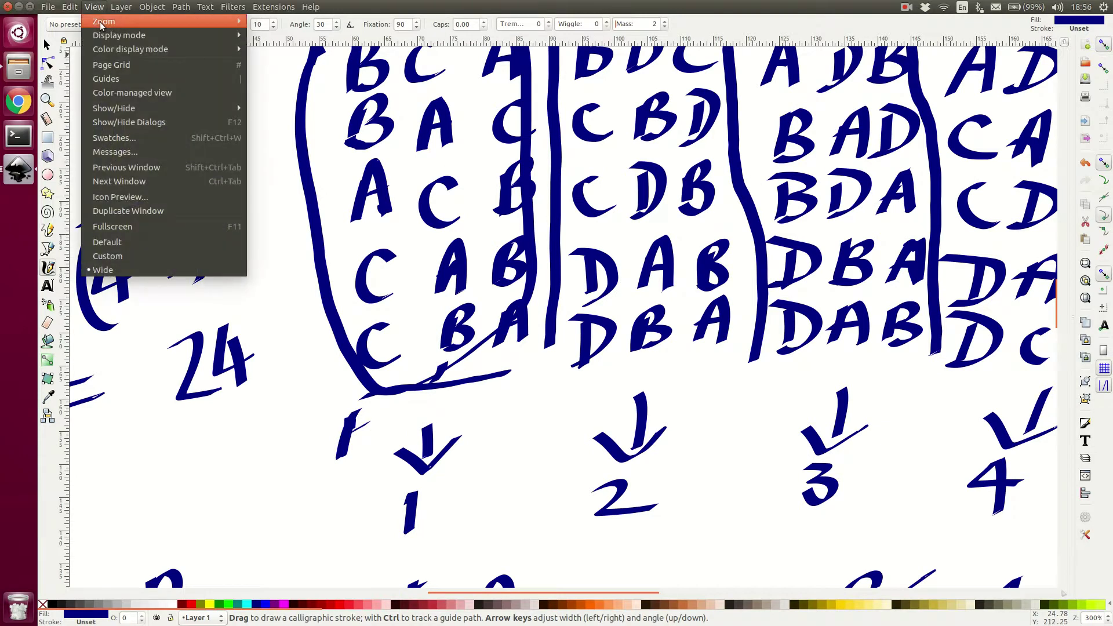
{"action": "mouse_move", "coordinate": [104, 22]}
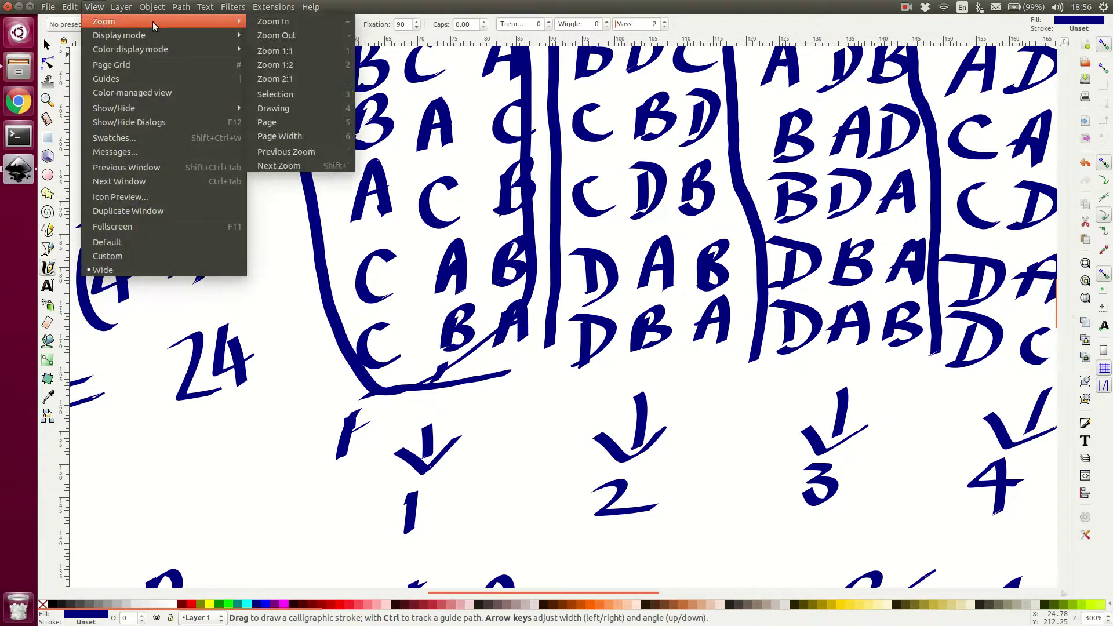
{"action": "left_click", "coordinate": [318, 136]}
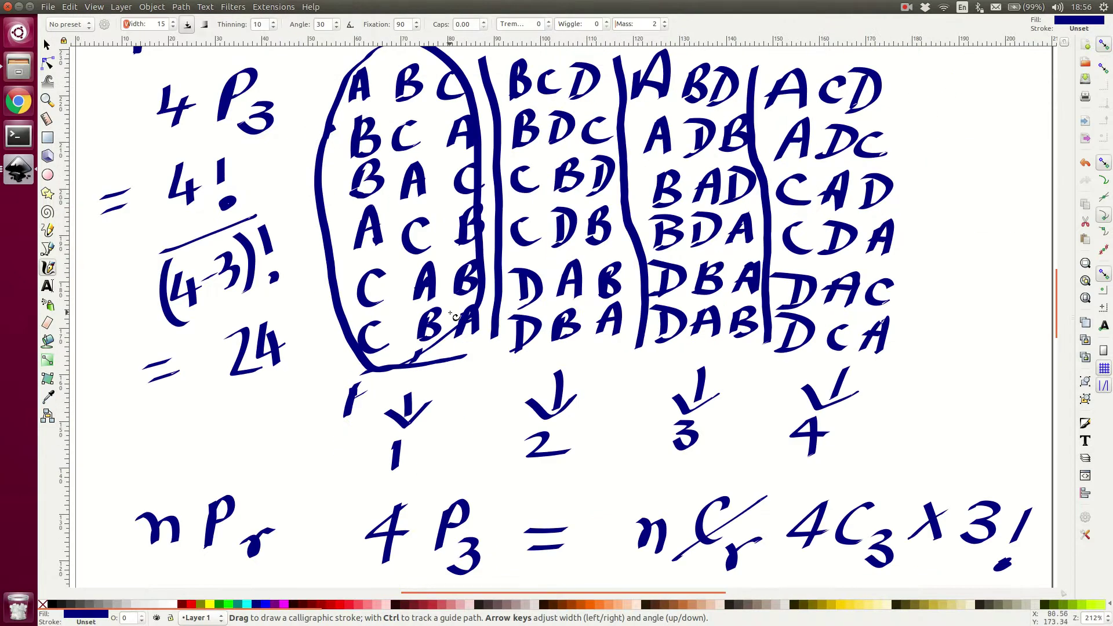
- Write ABC beside the first column's arrow
{"action": "left_click_drag", "start_coordinate": [356, 389], "coordinate": [372, 428]}
{"action": "mouse_move", "coordinate": [396, 376]}
{"action": "left_mouse_down"}
{"action": "mouse_move", "coordinate": [399, 413]}
{"action": "mouse_move", "coordinate": [425, 385]}
{"action": "mouse_move", "coordinate": [409, 413]}
{"action": "left_mouse_up"}
{"action": "left_click_drag", "start_coordinate": [446, 380], "coordinate": [449, 399]}
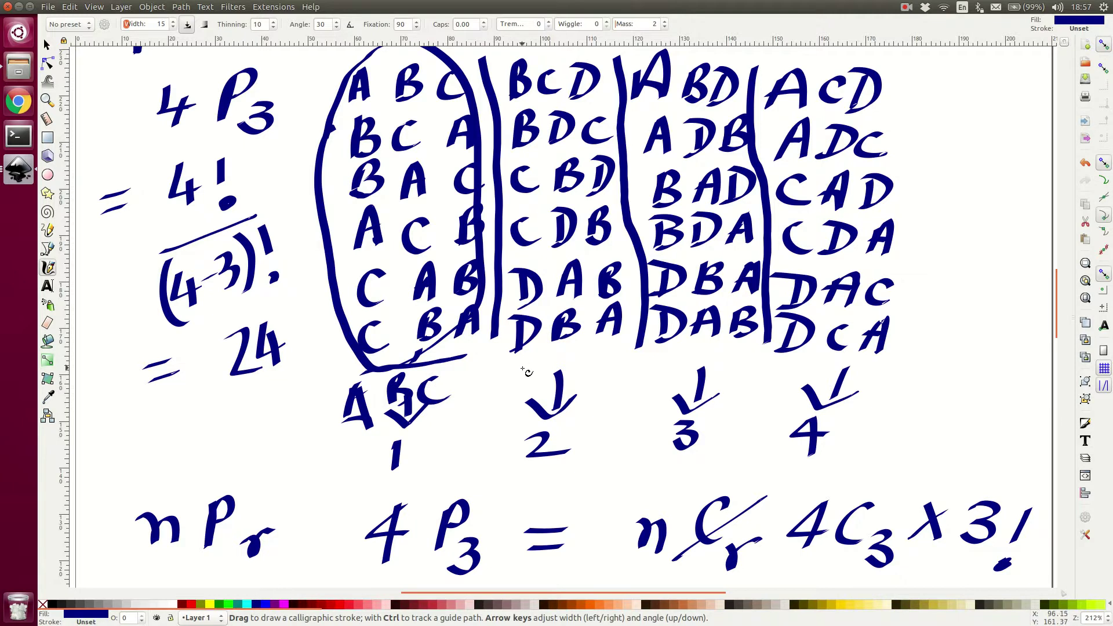
- Write BCD above the second arrow, underline it, and lengthen the first column's line
{"action": "mouse_move", "coordinate": [521, 356]}
{"action": "left_mouse_down"}
{"action": "mouse_move", "coordinate": [520, 384]}
{"action": "mouse_move", "coordinate": [550, 382]}
{"action": "left_mouse_up"}
{"action": "left_click_drag", "start_coordinate": [572, 384], "coordinate": [593, 383]}
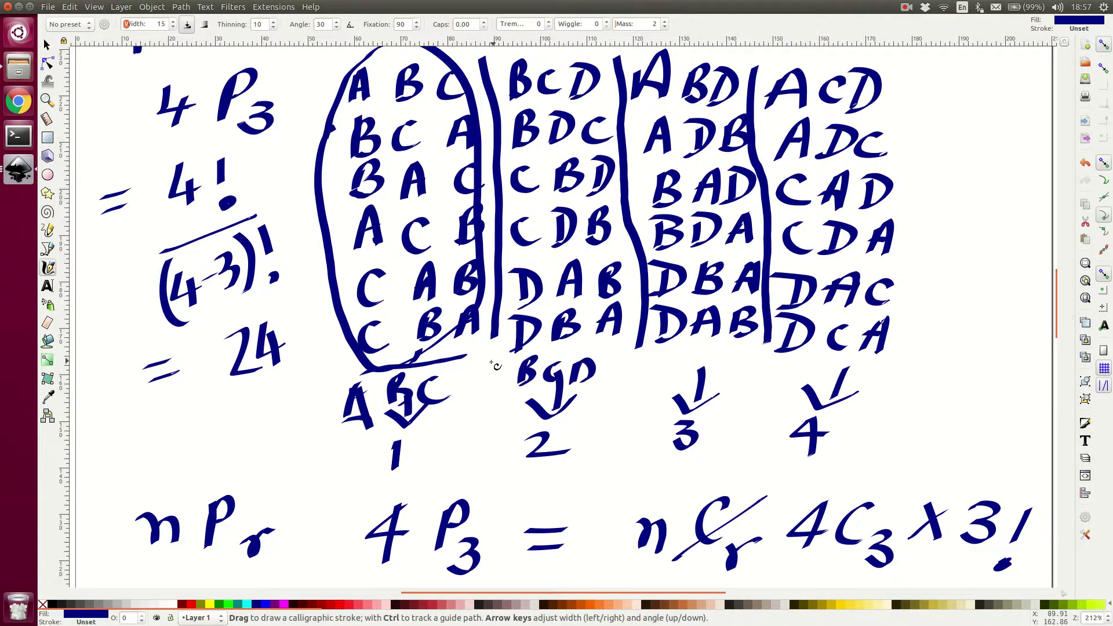
{"action": "left_click_drag", "start_coordinate": [490, 362], "coordinate": [620, 357]}
{"action": "left_click_drag", "start_coordinate": [354, 374], "coordinate": [489, 352]}
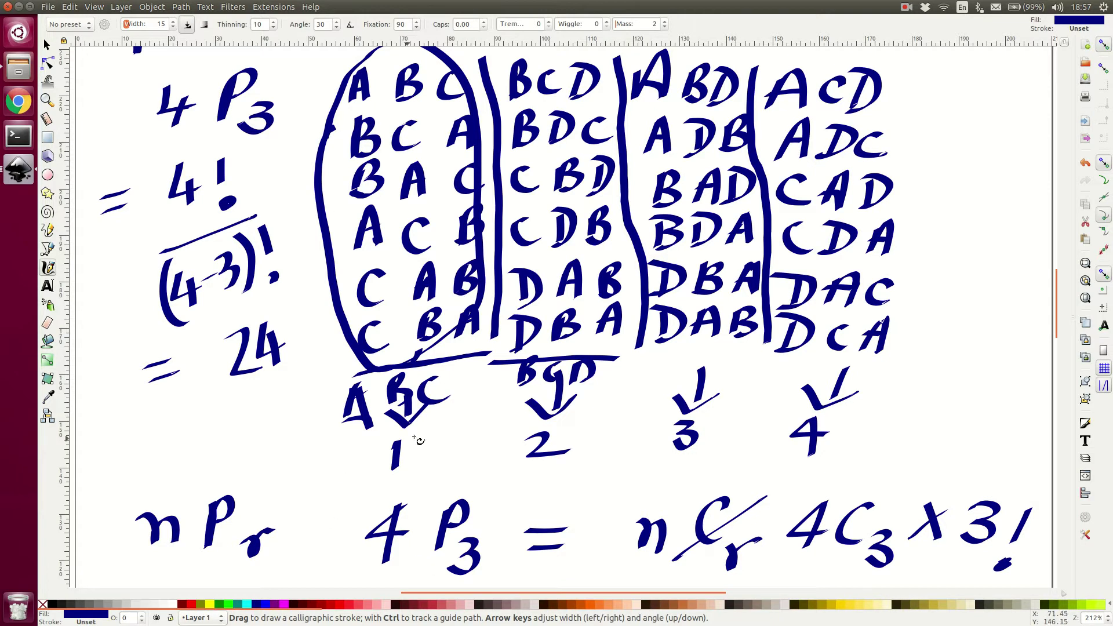
- Handwrite 4C3 = 4P3 over 3! below the nPr row
{"action": "scroll", "coordinate": [455, 411], "scroll_direction": "down", "scroll_amount": 15}
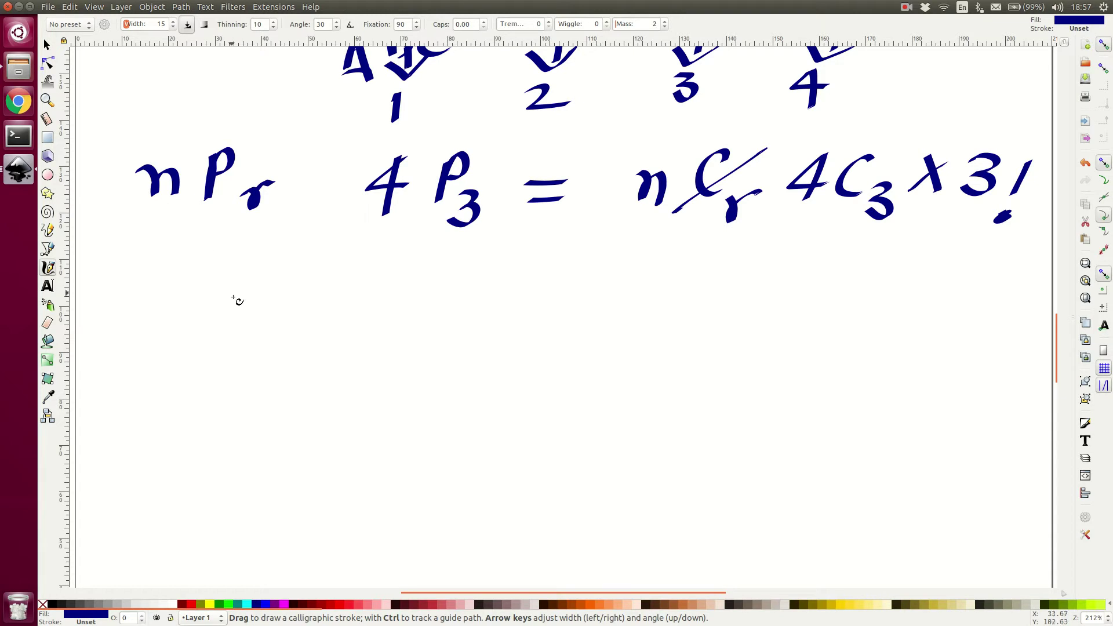
{"action": "mouse_move", "coordinate": [235, 309]}
{"action": "left_mouse_down"}
{"action": "mouse_move", "coordinate": [255, 312]}
{"action": "mouse_move", "coordinate": [257, 336]}
{"action": "left_mouse_up"}
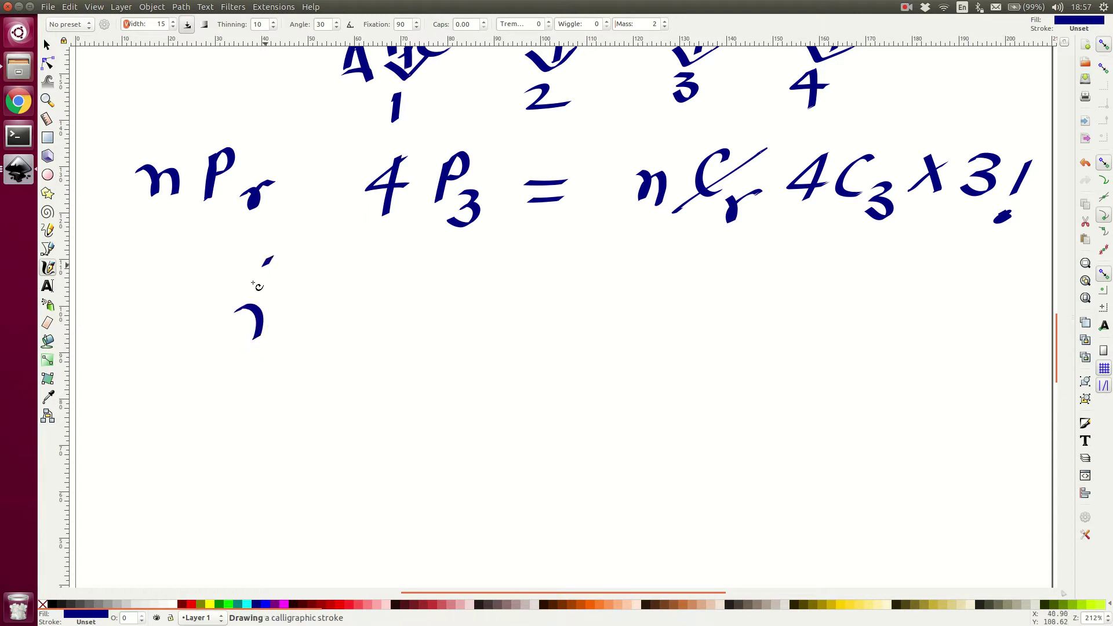
{"action": "left_click_drag", "start_coordinate": [263, 256], "coordinate": [277, 310]}
{"action": "mouse_move", "coordinate": [346, 274]}
{"action": "left_mouse_down"}
{"action": "mouse_move", "coordinate": [308, 333]}
{"action": "mouse_move", "coordinate": [348, 342]}
{"action": "mouse_move", "coordinate": [337, 364]}
{"action": "left_mouse_up"}
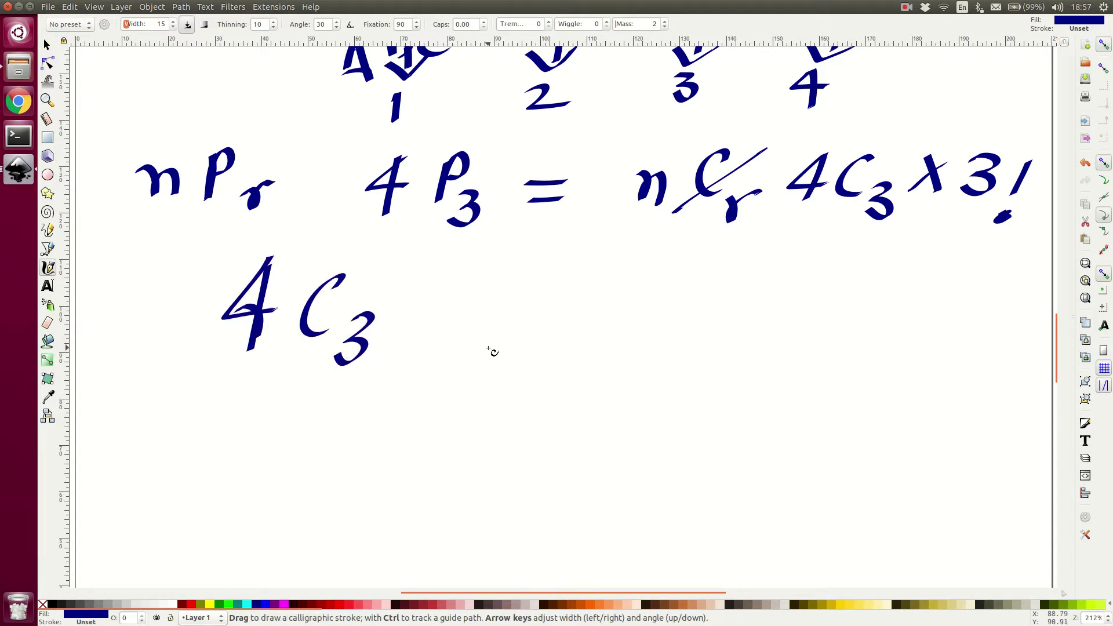
{"action": "left_click_drag", "start_coordinate": [441, 312], "coordinate": [495, 302]}
{"action": "left_click_drag", "start_coordinate": [446, 335], "coordinate": [510, 327]}
{"action": "mouse_move", "coordinate": [627, 264]}
{"action": "left_mouse_down"}
{"action": "mouse_move", "coordinate": [619, 276]}
{"action": "mouse_move", "coordinate": [637, 316]}
{"action": "mouse_move", "coordinate": [596, 349]}
{"action": "left_mouse_up"}
{"action": "left_click_drag", "start_coordinate": [668, 287], "coordinate": [652, 336]}
{"action": "mouse_move", "coordinate": [652, 292]}
{"action": "left_mouse_down"}
{"action": "mouse_move", "coordinate": [686, 305]}
{"action": "mouse_move", "coordinate": [658, 313]}
{"action": "left_mouse_up"}
{"action": "mouse_move", "coordinate": [683, 330]}
{"action": "left_mouse_down"}
{"action": "mouse_move", "coordinate": [698, 335]}
{"action": "mouse_move", "coordinate": [681, 352]}
{"action": "left_mouse_up"}
{"action": "left_click_drag", "start_coordinate": [570, 384], "coordinate": [722, 380]}
{"action": "mouse_move", "coordinate": [605, 404]}
{"action": "left_mouse_down"}
{"action": "mouse_move", "coordinate": [633, 439]}
{"action": "mouse_move", "coordinate": [608, 443]}
{"action": "left_mouse_up"}
{"action": "left_click_drag", "start_coordinate": [675, 407], "coordinate": [659, 462]}
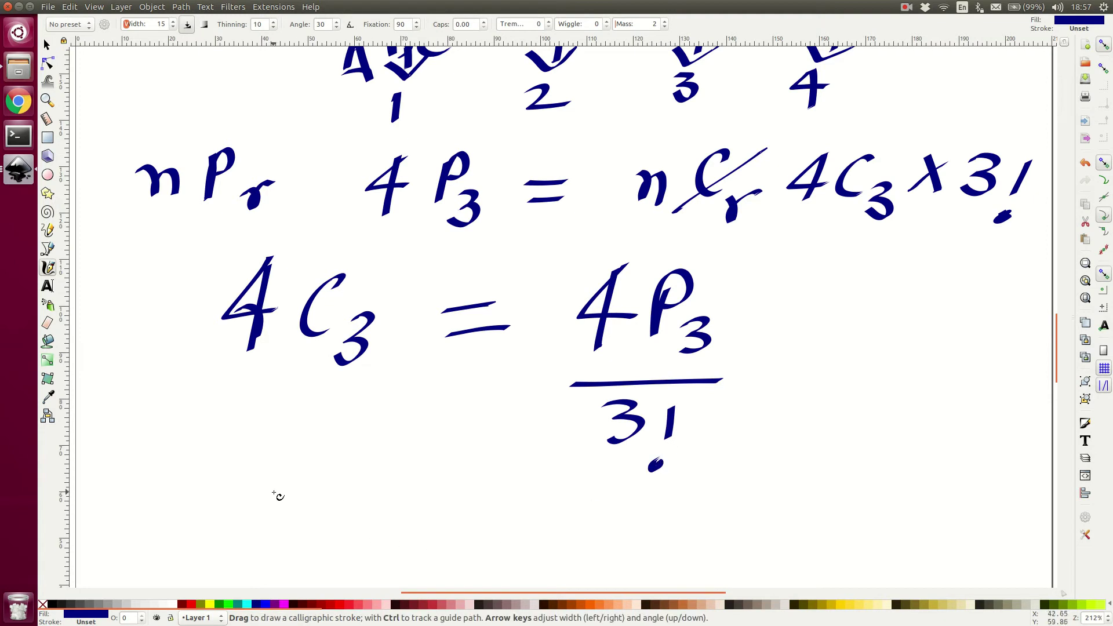
- Below it, write the general rule nCr = nPr over r!, crossing out a stray 4
{"action": "mouse_move", "coordinate": [284, 450]}
{"action": "left_mouse_down"}
{"action": "mouse_move", "coordinate": [298, 497]}
{"action": "mouse_move", "coordinate": [288, 537]}
{"action": "left_mouse_up"}
{"action": "mouse_move", "coordinate": [283, 472]}
{"action": "left_mouse_down"}
{"action": "mouse_move", "coordinate": [233, 522]}
{"action": "mouse_move", "coordinate": [296, 465]}
{"action": "left_mouse_up"}
{"action": "mouse_move", "coordinate": [348, 493]}
{"action": "left_mouse_down"}
{"action": "mouse_move", "coordinate": [356, 476]}
{"action": "mouse_move", "coordinate": [393, 493]}
{"action": "left_mouse_up"}
{"action": "left_click_drag", "start_coordinate": [422, 444], "coordinate": [406, 499]}
{"action": "left_click_drag", "start_coordinate": [431, 487], "coordinate": [520, 500]}
{"action": "left_click_drag", "start_coordinate": [504, 515], "coordinate": [523, 515]}
{"action": "left_click_drag", "start_coordinate": [656, 507], "coordinate": [700, 511]}
{"action": "left_click_drag", "start_coordinate": [734, 473], "coordinate": [722, 520]}
{"action": "mouse_move", "coordinate": [726, 484]}
{"action": "left_mouse_down"}
{"action": "mouse_move", "coordinate": [726, 513]}
{"action": "mouse_move", "coordinate": [775, 505]}
{"action": "left_mouse_up"}
{"action": "left_click_drag", "start_coordinate": [650, 543], "coordinate": [813, 552]}
{"action": "mouse_move", "coordinate": [679, 557]}
{"action": "left_mouse_down"}
{"action": "mouse_move", "coordinate": [717, 554]}
{"action": "mouse_move", "coordinate": [728, 571]}
{"action": "left_mouse_up"}
{"action": "left_click_drag", "start_coordinate": [725, 578], "coordinate": [722, 583]}
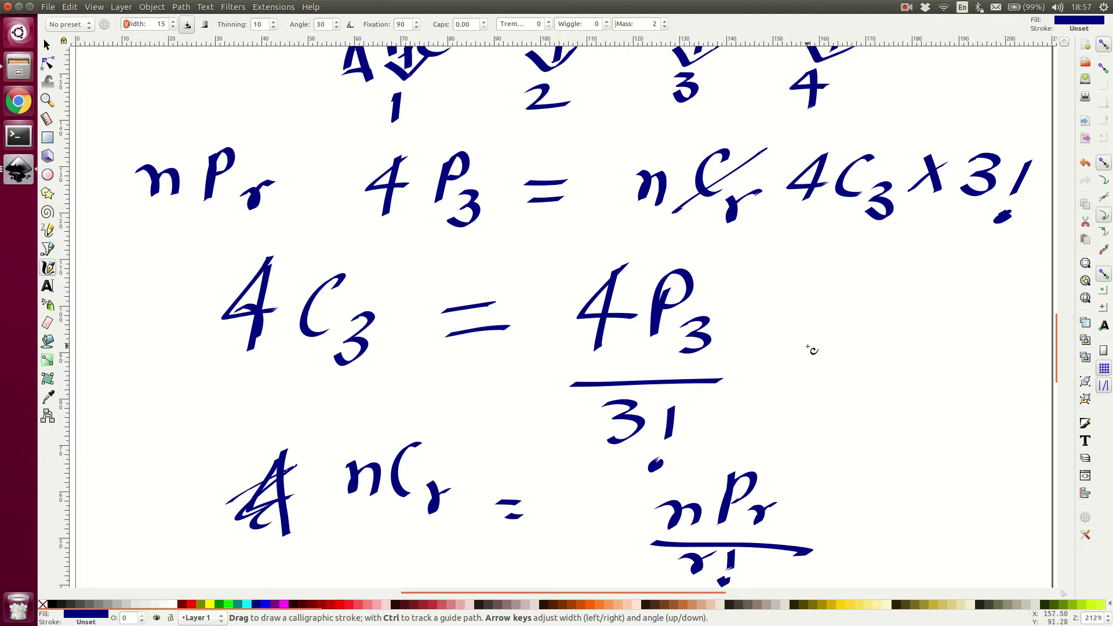
- Start a new line under the rule with '= n!' and a fraction bar
{"action": "scroll", "coordinate": [814, 350], "scroll_direction": "down", "scroll_amount": 4}
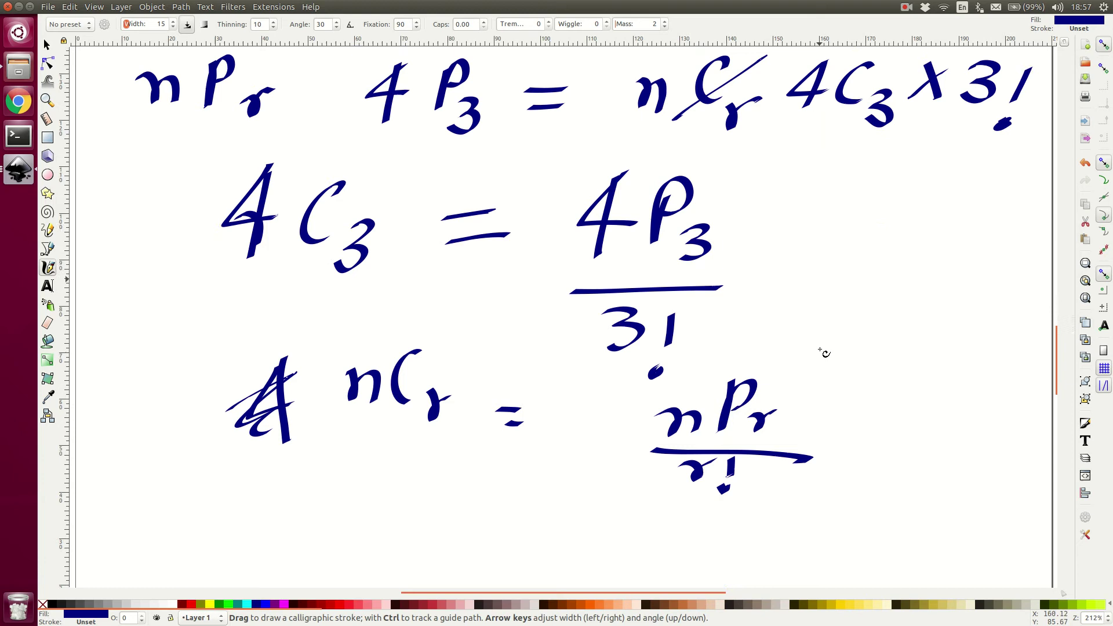
{"action": "scroll", "coordinate": [850, 380], "scroll_direction": "down", "scroll_amount": 8}
{"action": "left_click_drag", "start_coordinate": [336, 375], "coordinate": [347, 369]}
{"action": "left_click_drag", "start_coordinate": [497, 399], "coordinate": [541, 394]}
{"action": "left_click_drag", "start_coordinate": [492, 423], "coordinate": [534, 414]}
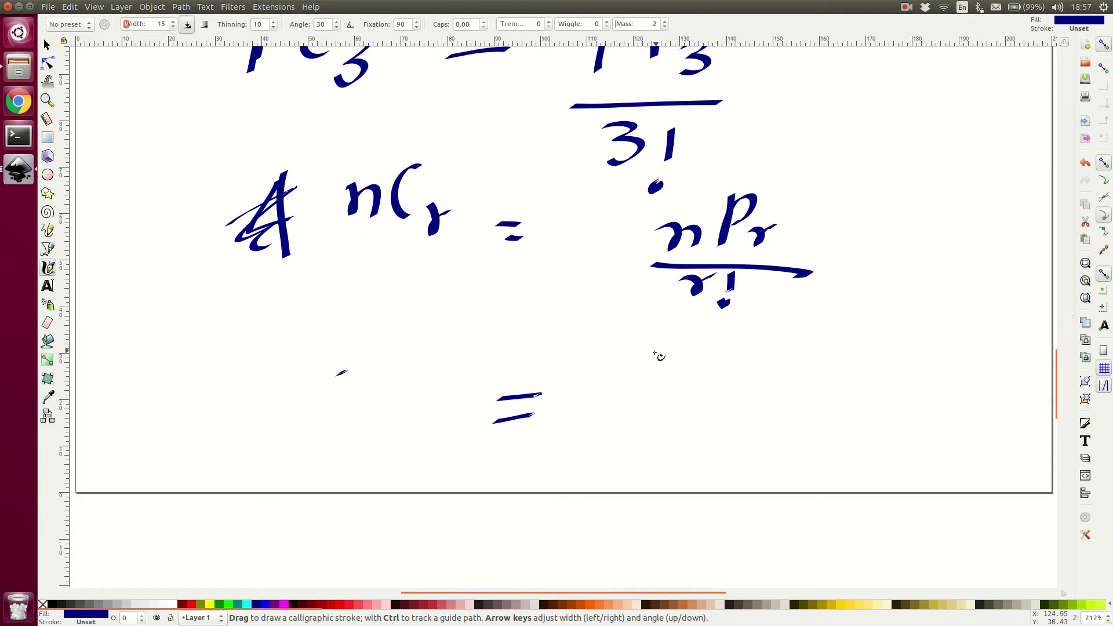
{"action": "left_click_drag", "start_coordinate": [647, 377], "coordinate": [691, 392]}
{"action": "left_click_drag", "start_coordinate": [715, 357], "coordinate": [712, 380]}
{"action": "mouse_move", "coordinate": [607, 429]}
{"action": "left_mouse_down"}
{"action": "mouse_move", "coordinate": [764, 419]}
{"action": "mouse_move", "coordinate": [714, 399]}
{"action": "left_mouse_up"}
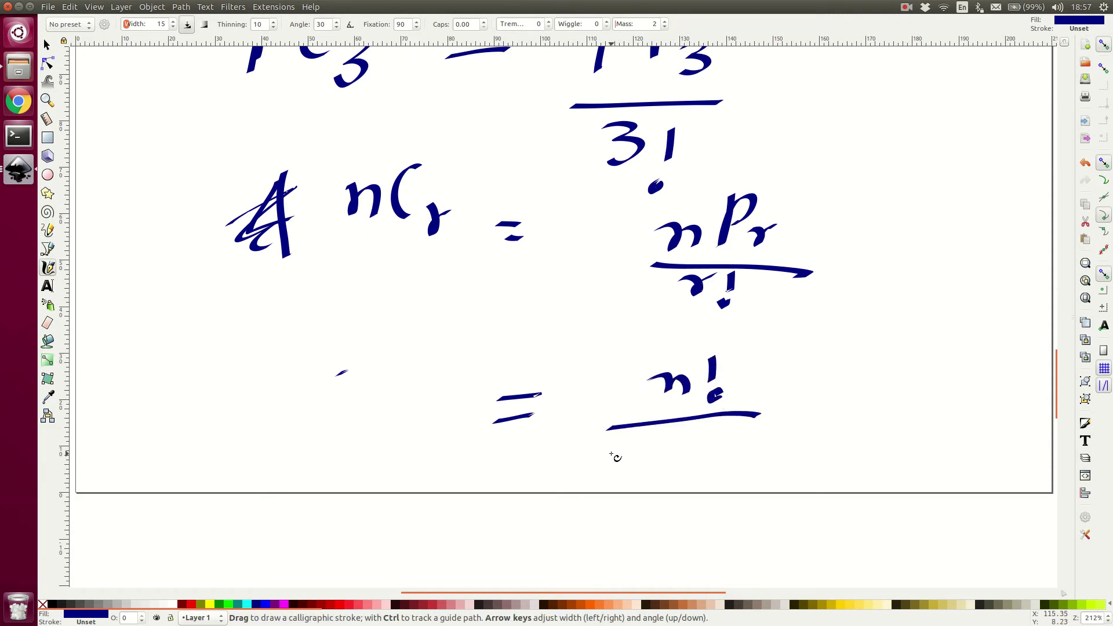
- Write the denominator (n-r)! × r! under the fraction bar
{"action": "mouse_move", "coordinate": [601, 450]}
{"action": "left_mouse_down"}
{"action": "mouse_move", "coordinate": [599, 464]}
{"action": "mouse_move", "coordinate": [624, 471]}
{"action": "left_mouse_up"}
{"action": "left_click_drag", "start_coordinate": [629, 464], "coordinate": [678, 455]}
{"action": "left_click_drag", "start_coordinate": [691, 439], "coordinate": [677, 480]}
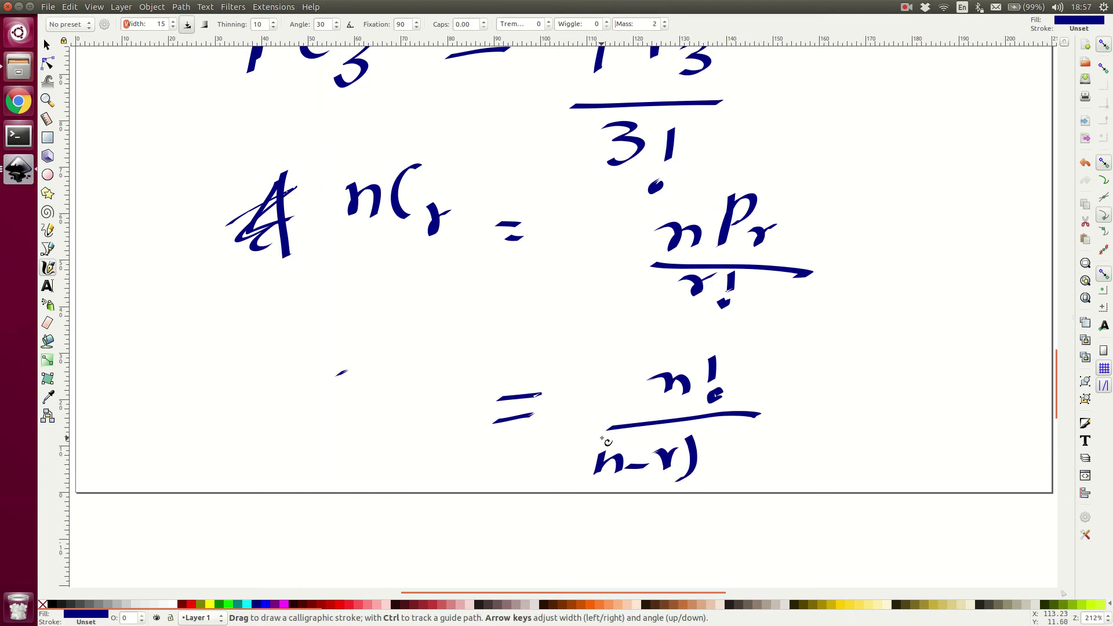
{"action": "left_click_drag", "start_coordinate": [601, 439], "coordinate": [584, 480]}
{"action": "mouse_move", "coordinate": [722, 439]}
{"action": "left_mouse_down"}
{"action": "mouse_move", "coordinate": [711, 480]}
{"action": "mouse_move", "coordinate": [755, 468]}
{"action": "left_mouse_up"}
{"action": "left_click_drag", "start_coordinate": [752, 445], "coordinate": [734, 469]}
{"action": "mouse_move", "coordinate": [785, 440]}
{"action": "left_mouse_down"}
{"action": "mouse_move", "coordinate": [811, 436]}
{"action": "mouse_move", "coordinate": [823, 458]}
{"action": "mouse_move", "coordinate": [810, 482]}
{"action": "left_mouse_up"}
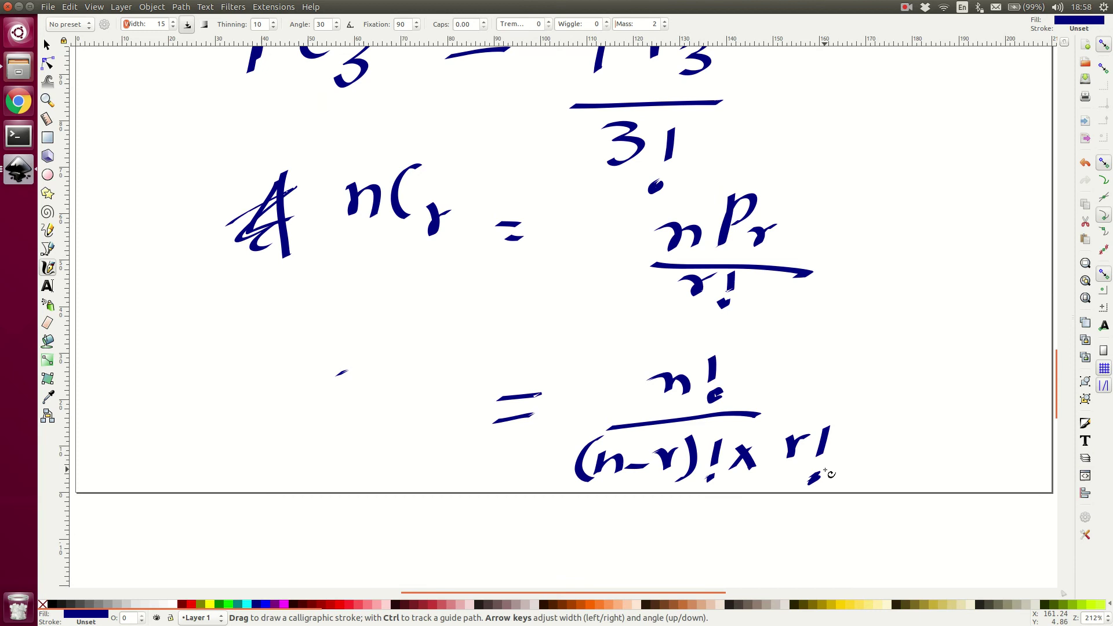